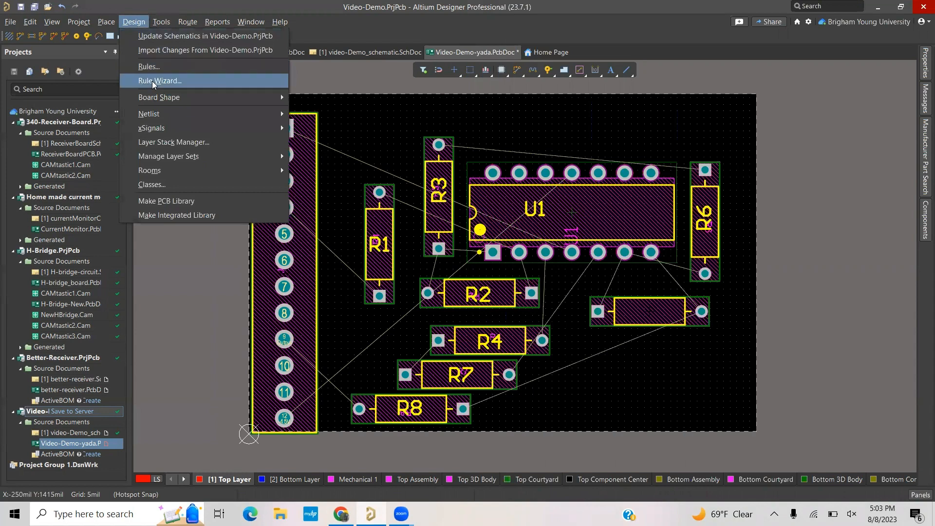
Step: Import all design rule types from Shop_rules.RUL, clearing the existing rules before the import
click(159, 68)
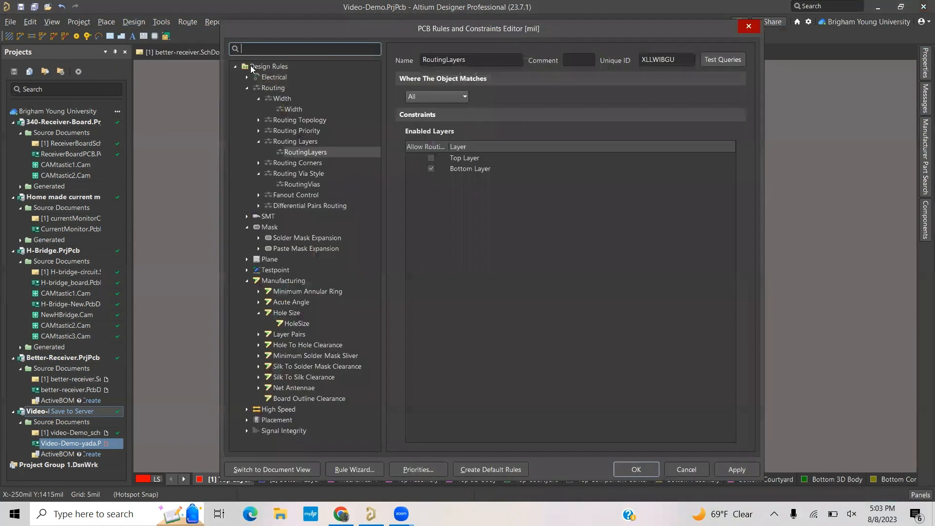
click(248, 66)
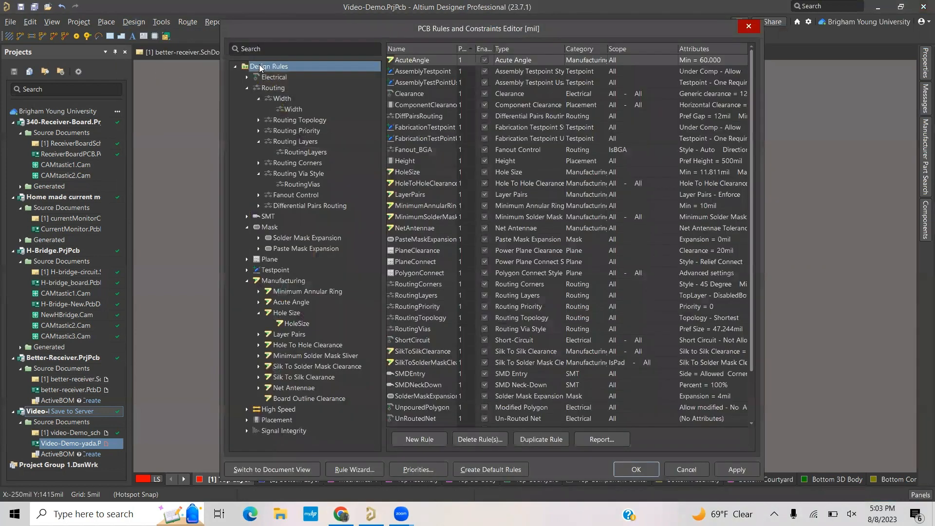
right_click(259, 64)
click(304, 147)
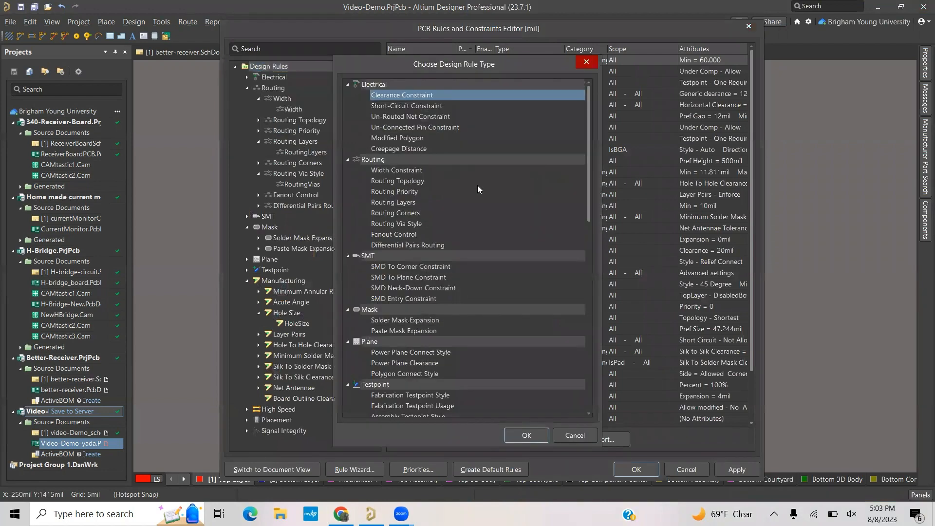
key(ctrl+a)
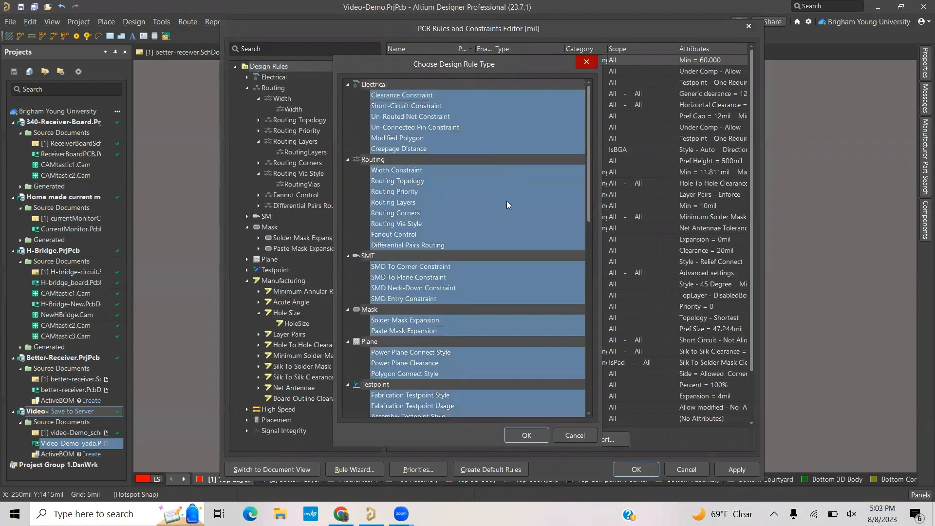
click(527, 436)
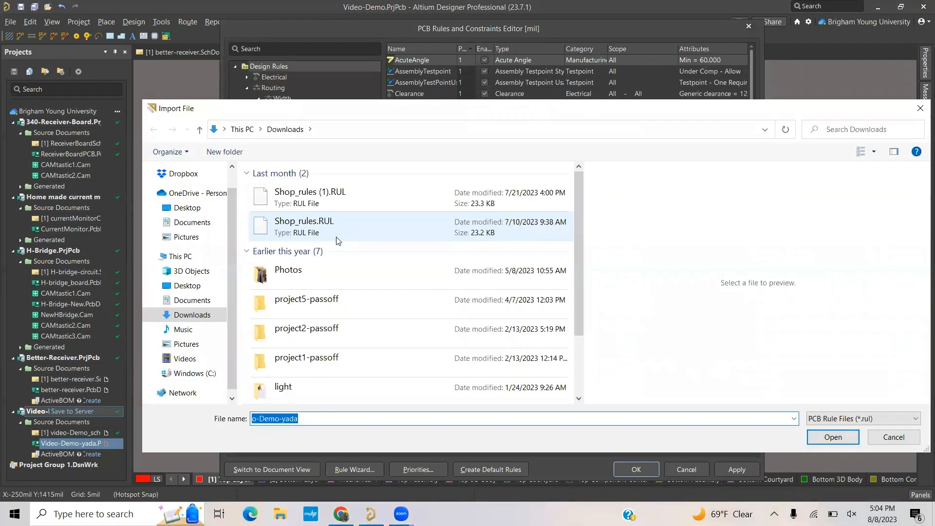
click(338, 241)
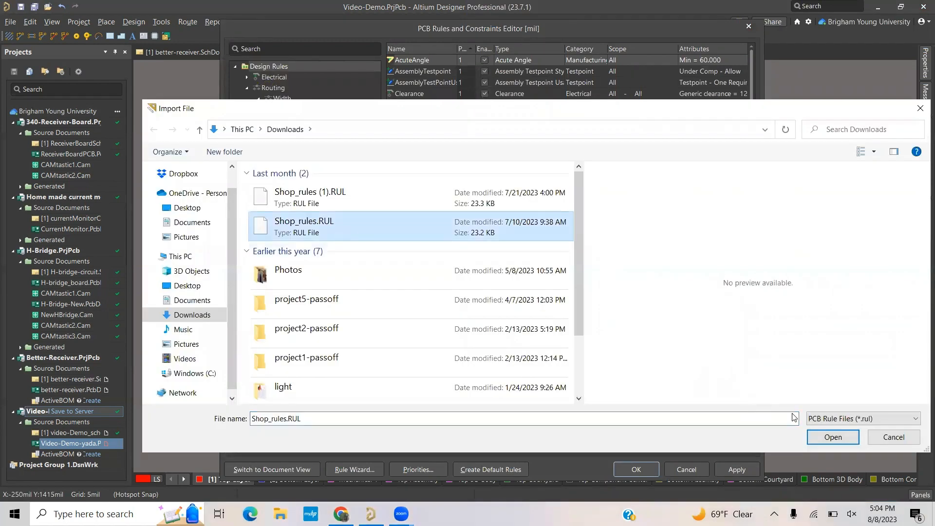
click(846, 441)
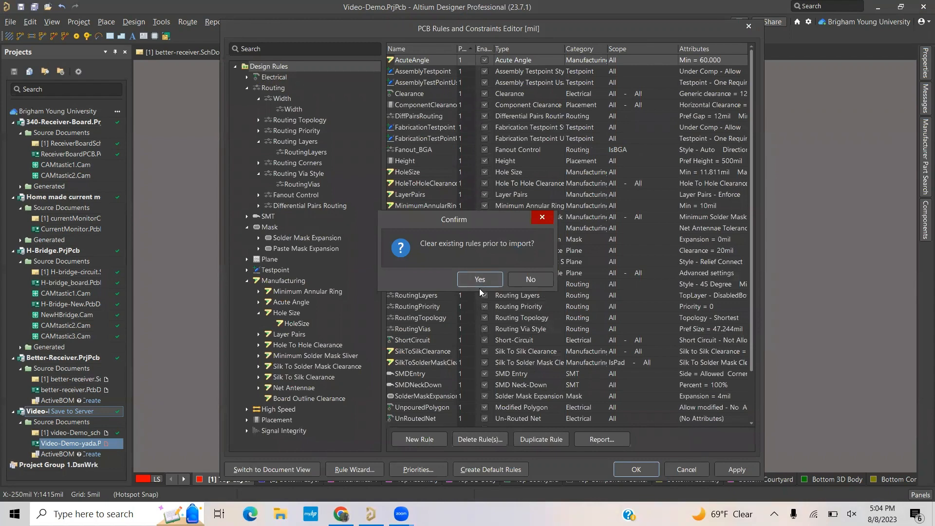
click(480, 279)
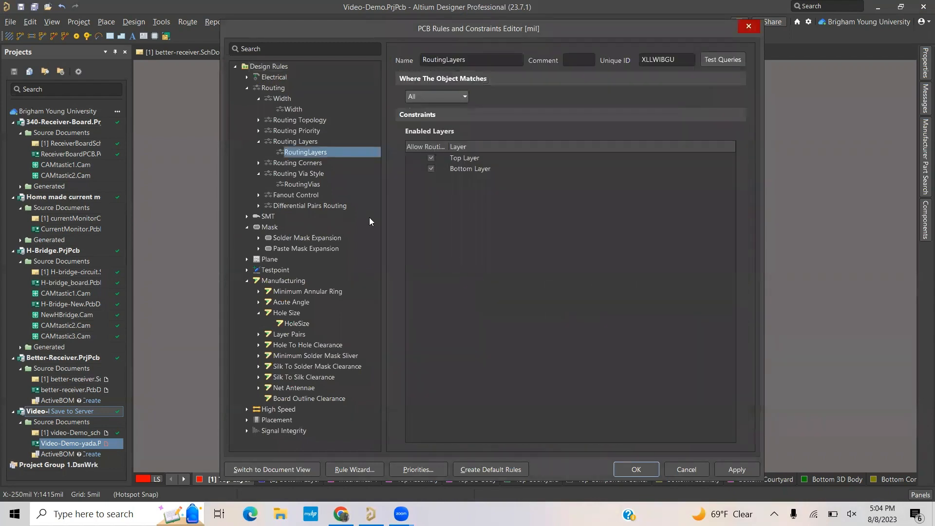
Step: Disallow routing on the Top Layer in the RoutingLayers rule and accept the design rules
click(247, 227)
click(247, 88)
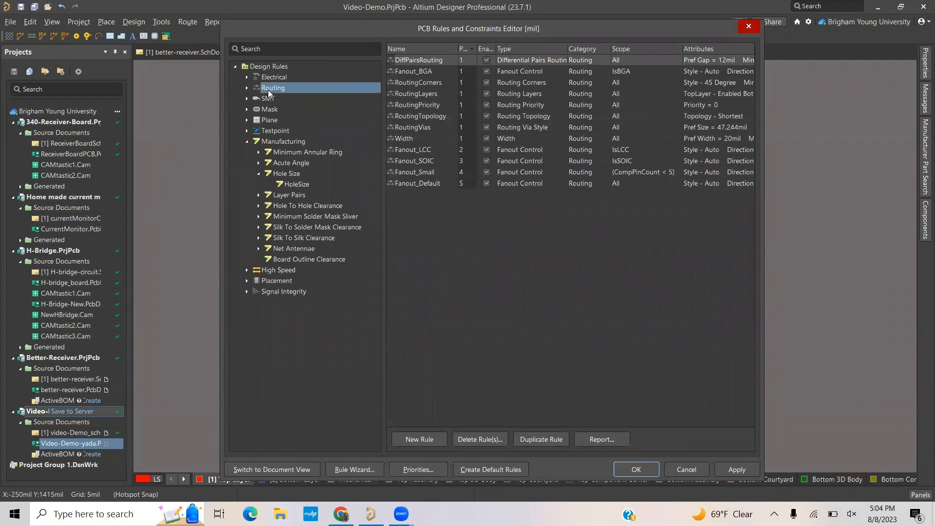
click(247, 89)
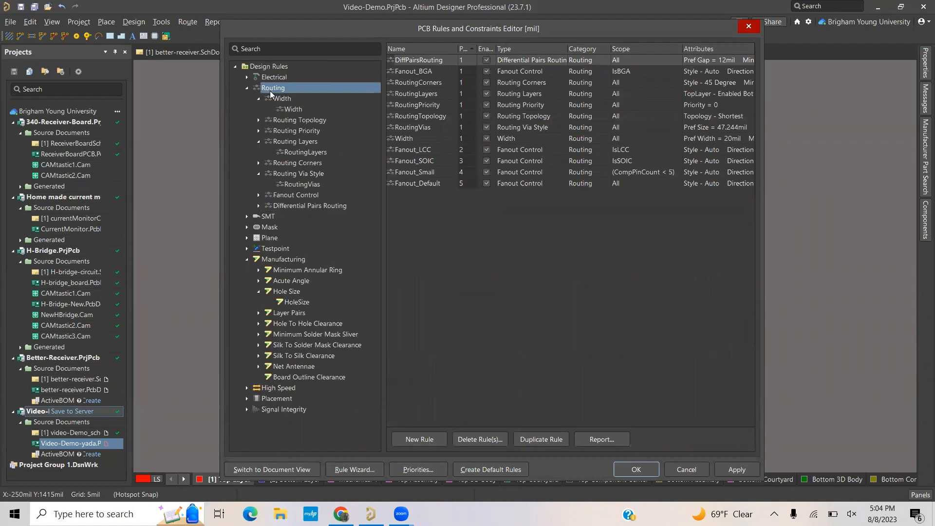
click(299, 152)
click(431, 158)
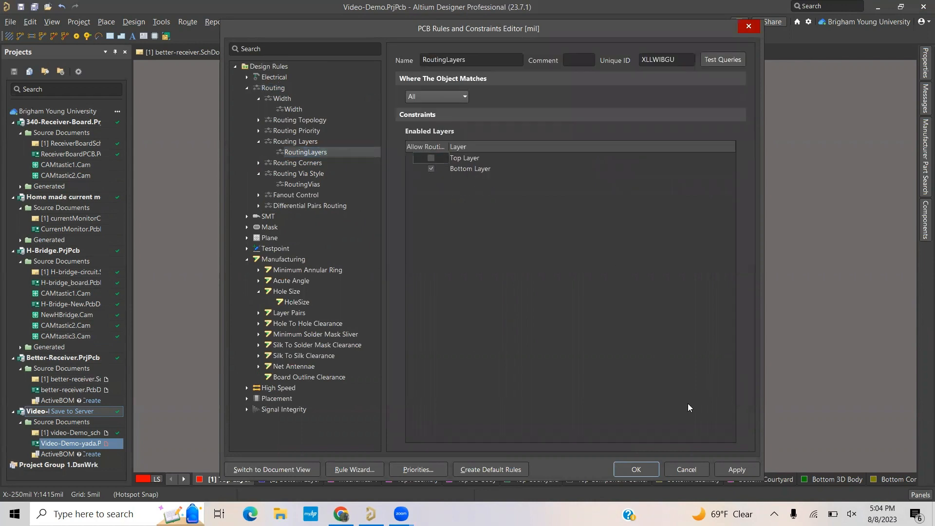
click(638, 469)
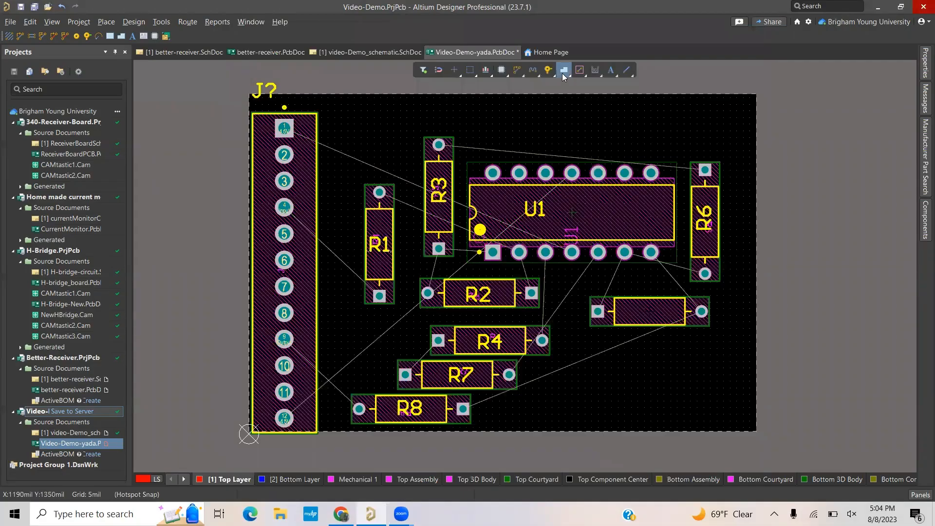
Step: Draw a rectangular polygon pour on the Top Layer along the board outline, about 1930 by 1290 mil
click(565, 71)
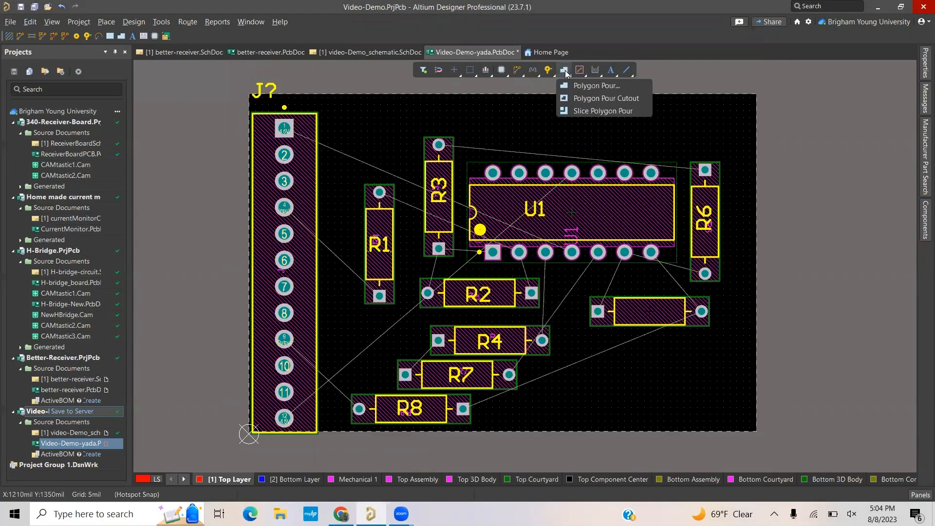
click(572, 84)
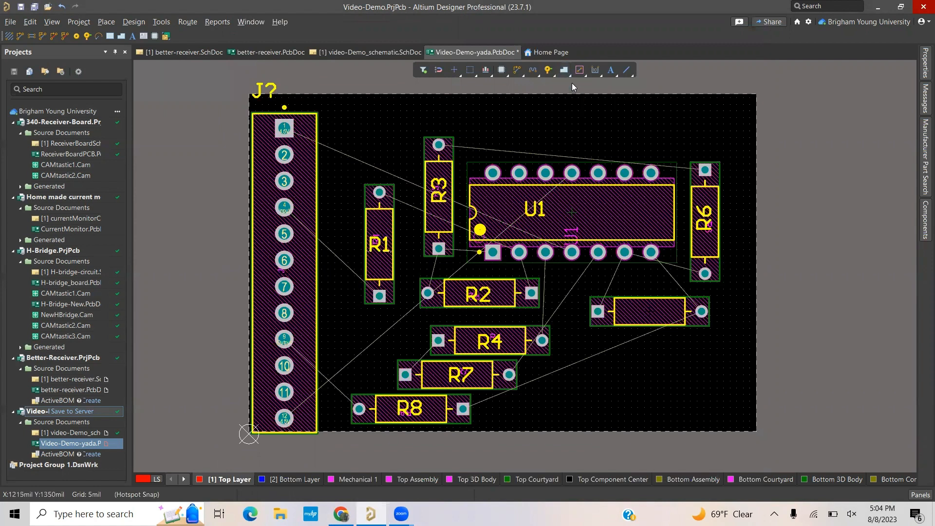
scroll(258, 131, up, 3)
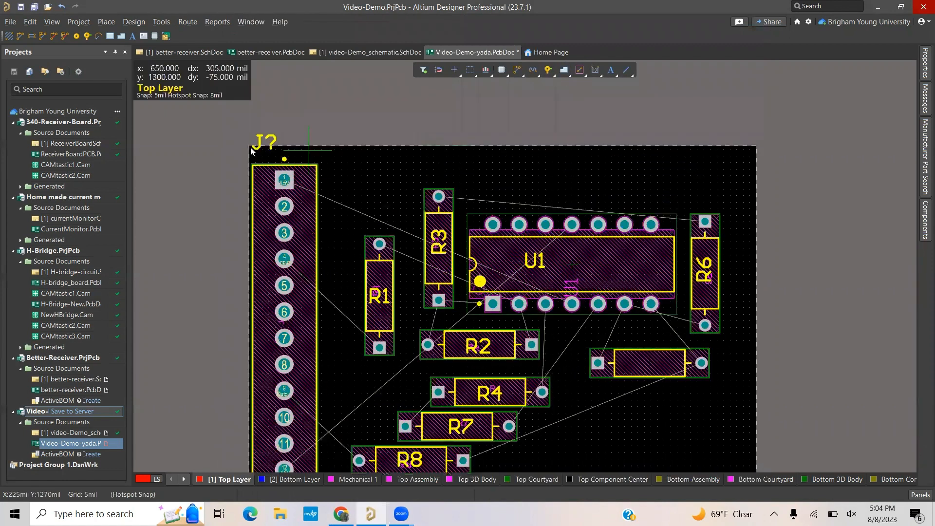
click(251, 148)
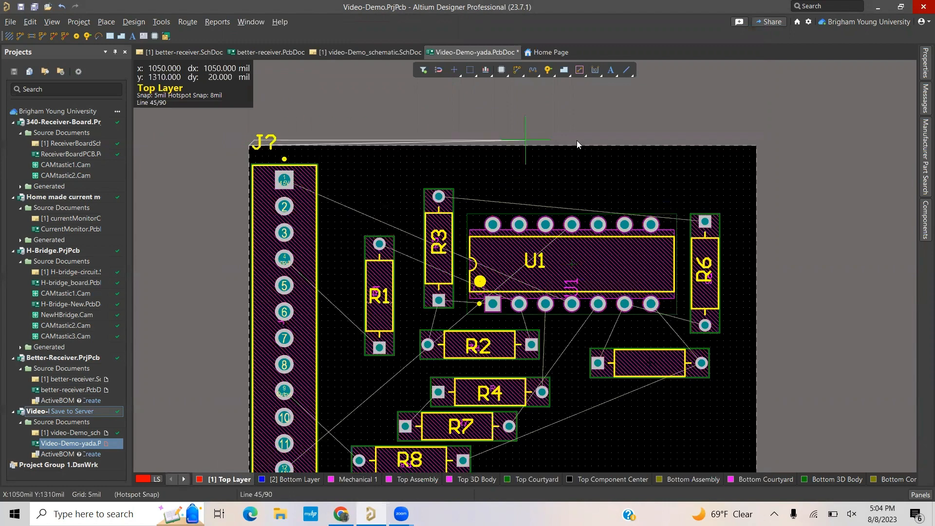
click(756, 146)
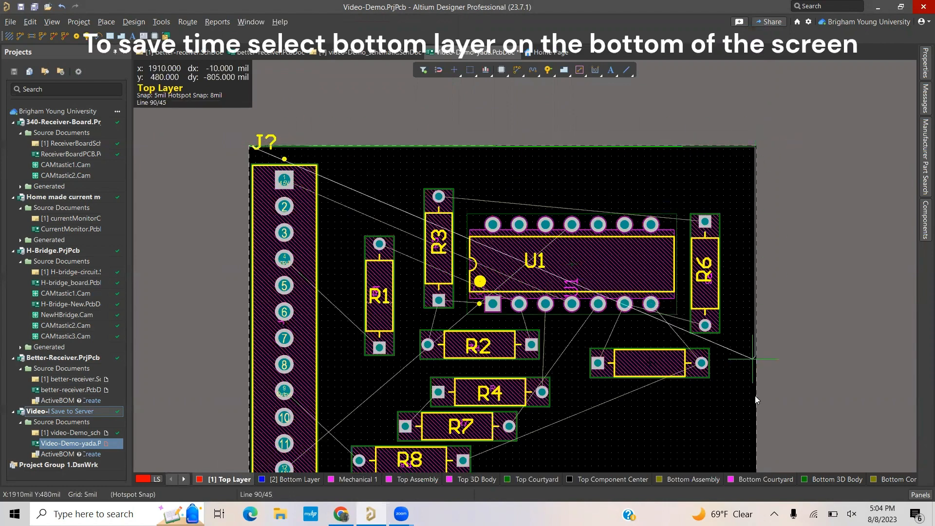
scroll(745, 413, down, 1)
scroll(753, 345, down, 7)
click(757, 341)
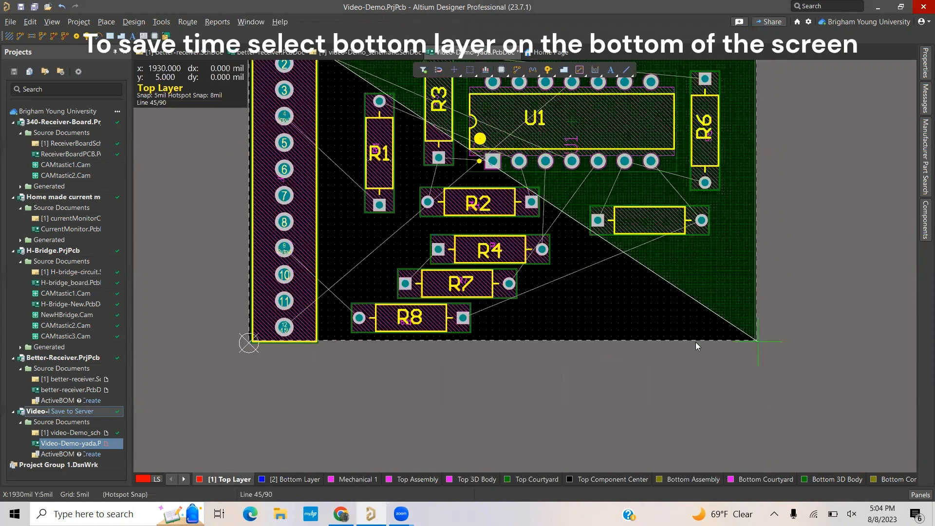
click(251, 342)
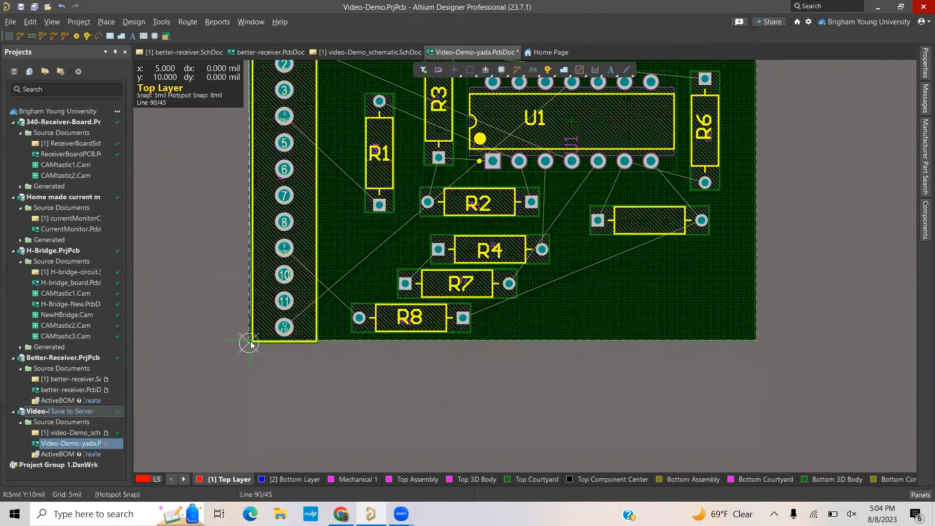
right_click(257, 335)
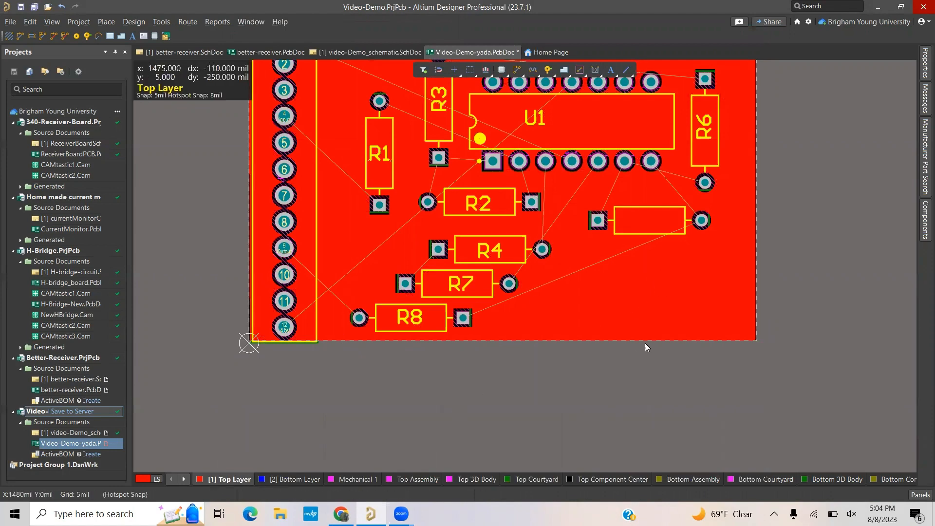
Step: Set the selection filter to allow all object types so the polygon can be selected
right_drag(648, 352, 599, 429)
right_drag(767, 283, 773, 315)
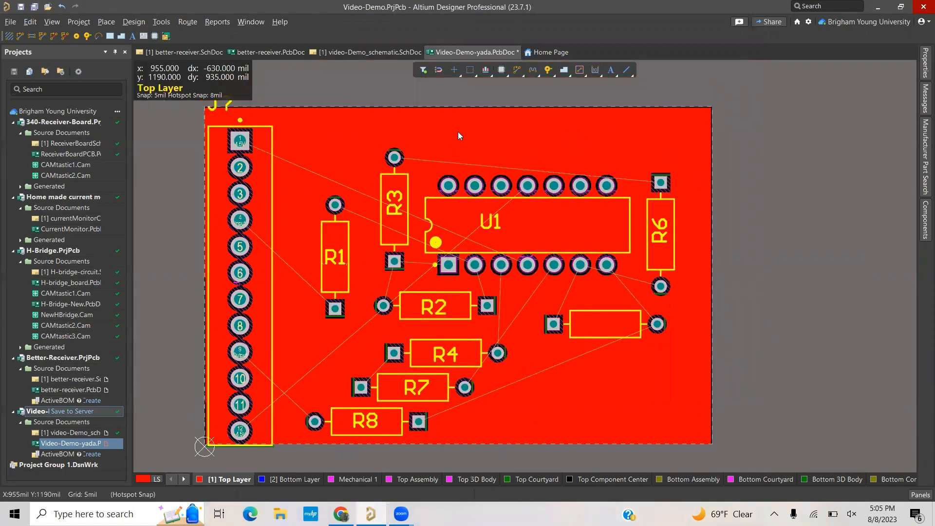
click(423, 69)
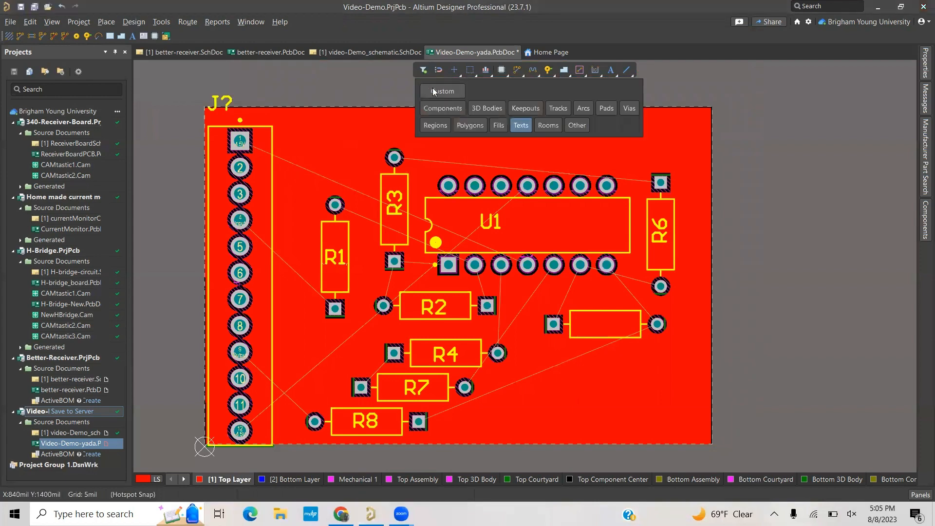
click(433, 89)
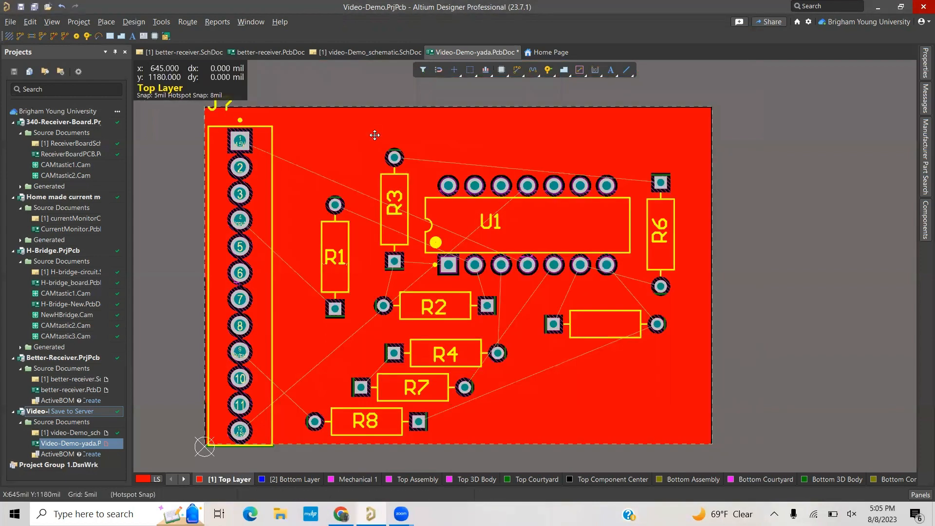
Step: Set the polygon pour's layer to Bottom Layer
double_click(378, 135)
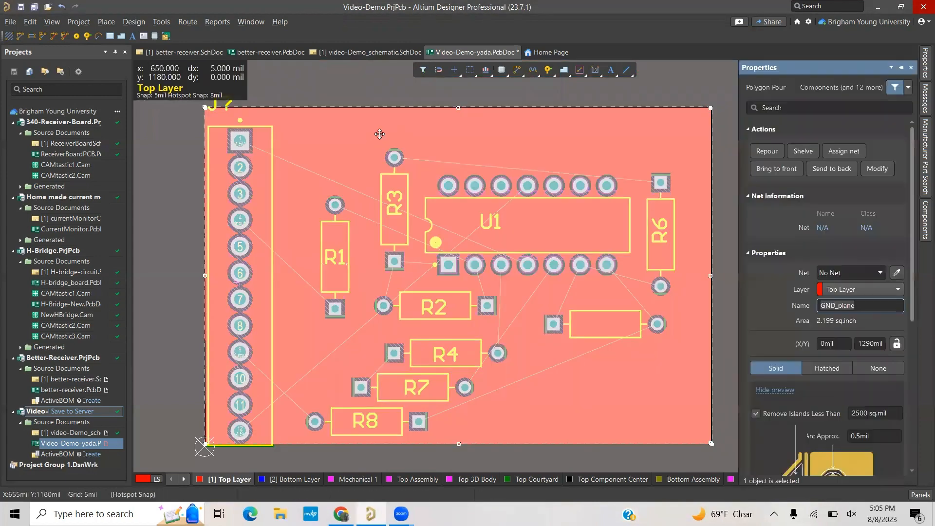
click(898, 290)
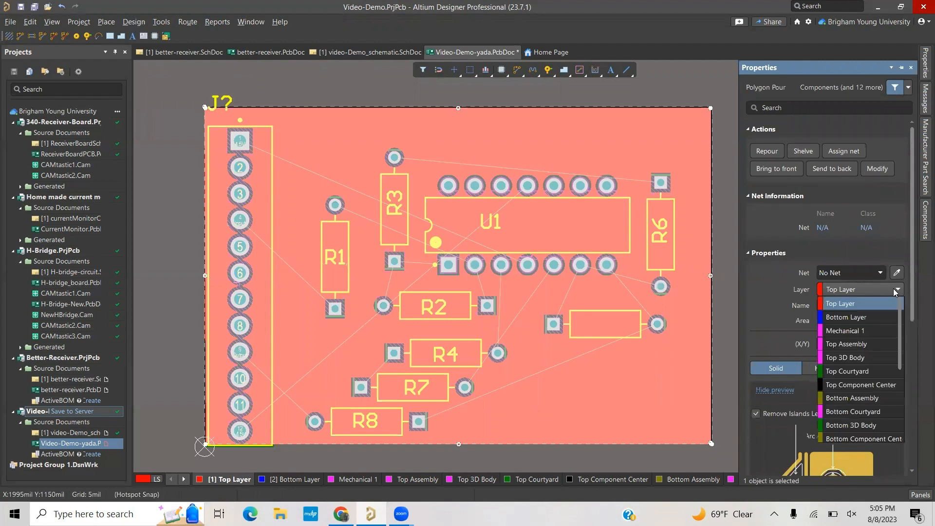
click(878, 318)
Step: Assign the GND net to the polygon pour and repour it
click(880, 295)
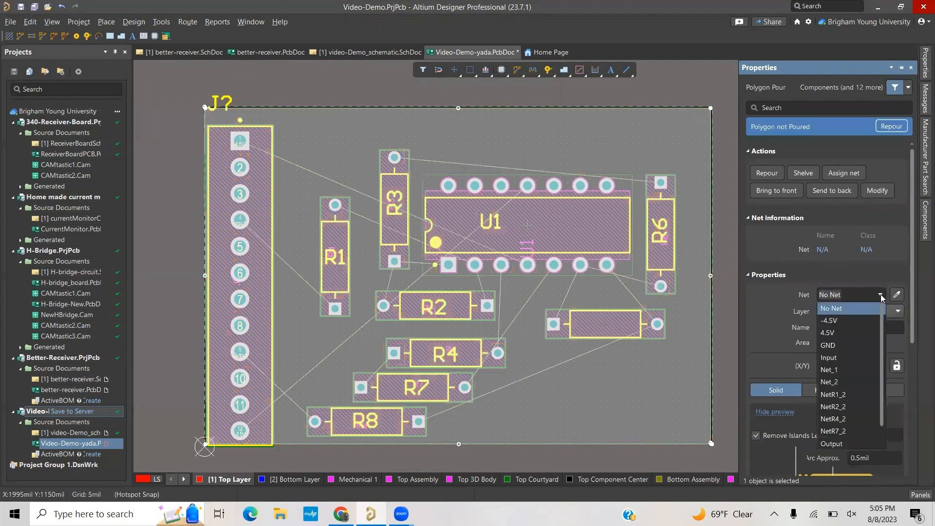
click(857, 345)
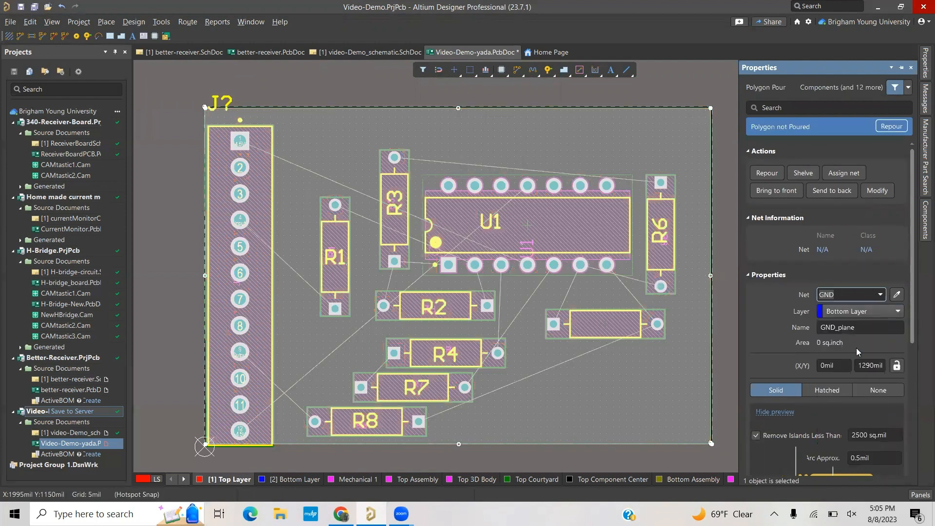
click(882, 295)
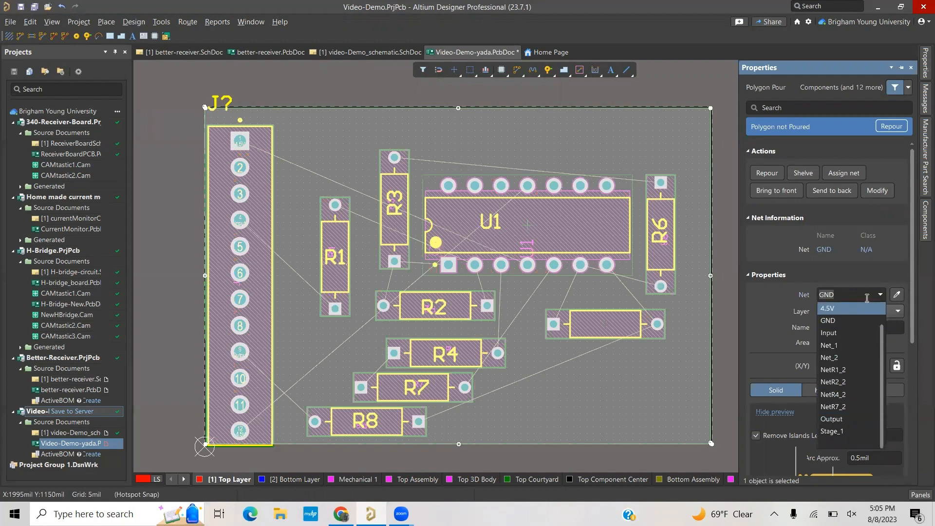
click(863, 322)
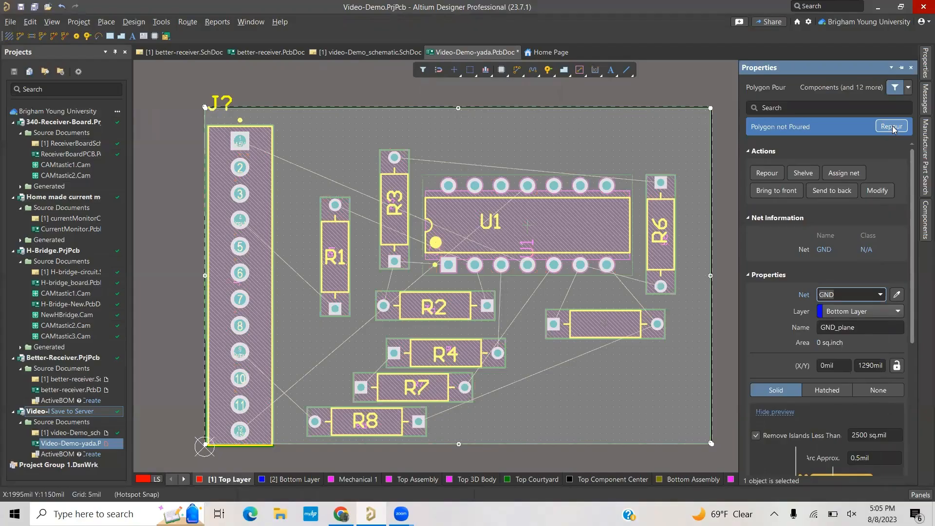
click(889, 126)
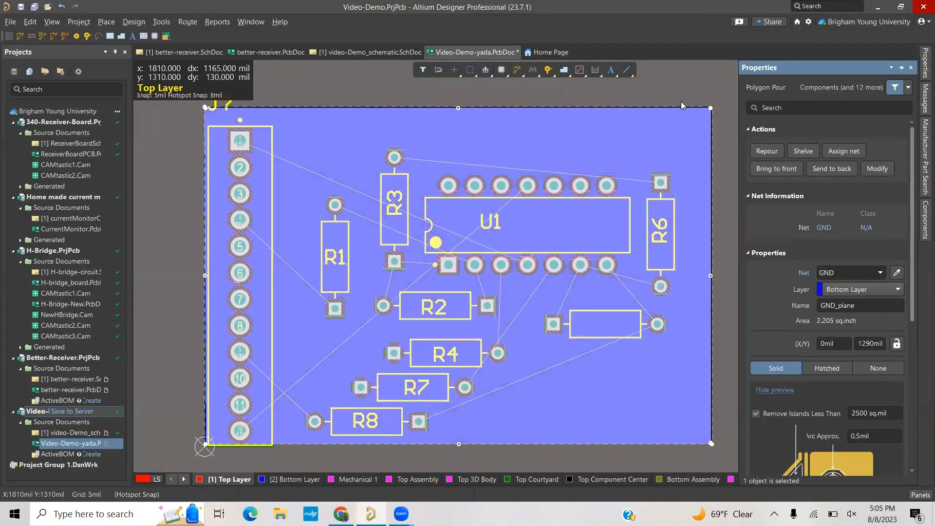
click(574, 98)
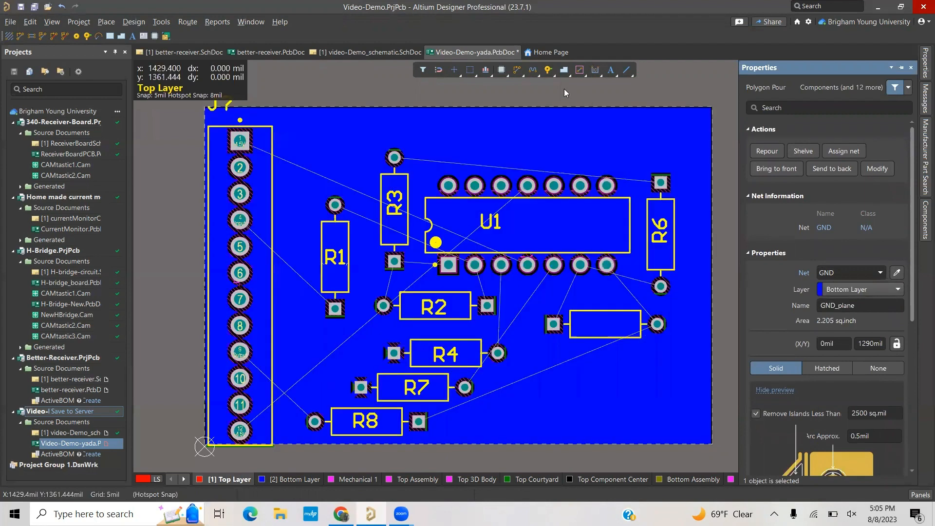
Step: Route a 15 mil track on the Bottom Layer from R3's upper pad to R6's upper pad
click(518, 70)
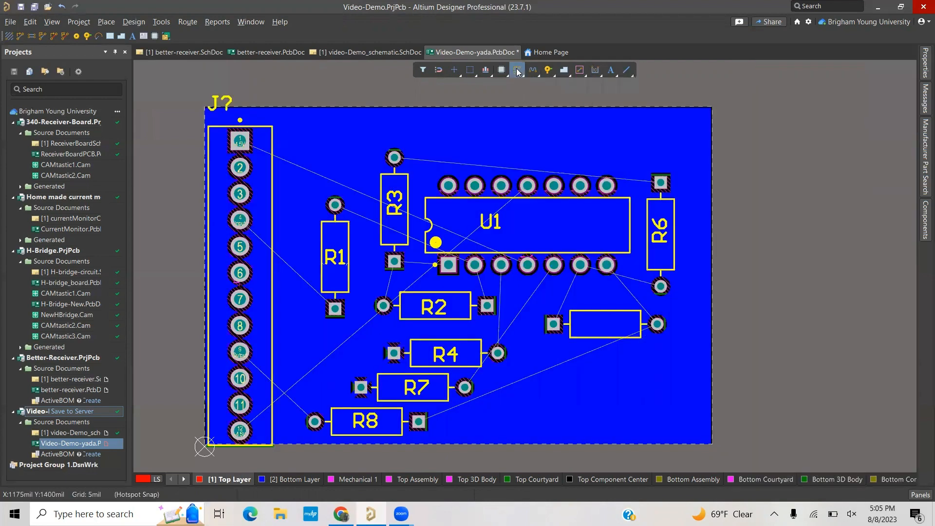
click(395, 158)
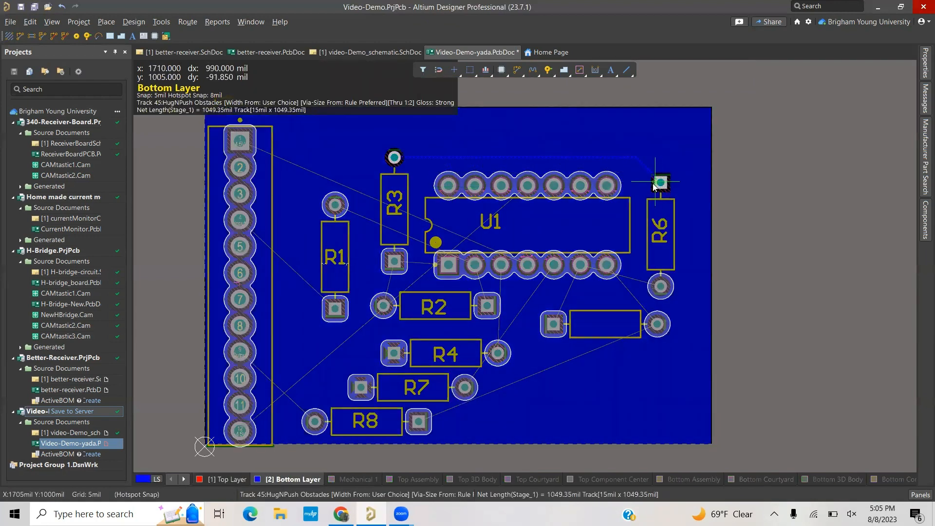
key(Escape)
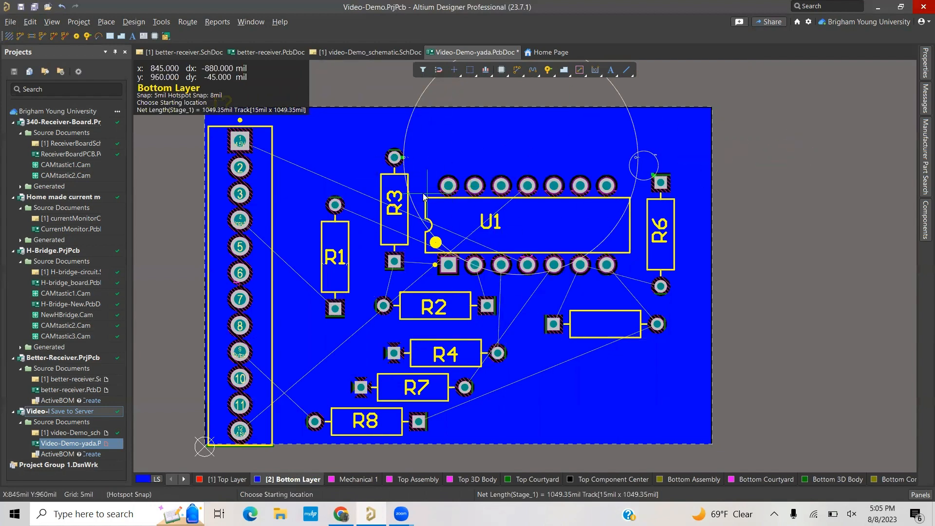
key(Escape)
Step: Repour the GND polygon around the new track between R3 and R6
click(553, 125)
double_click(438, 136)
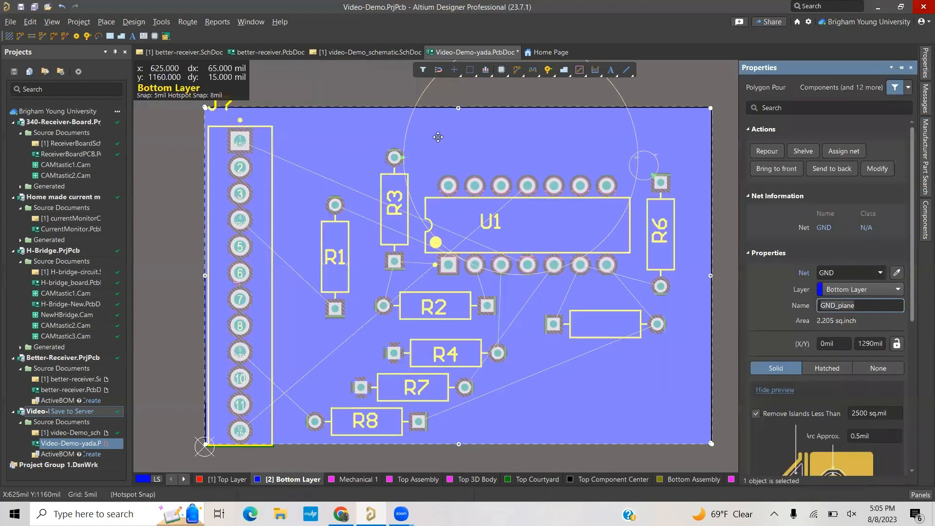
click(779, 154)
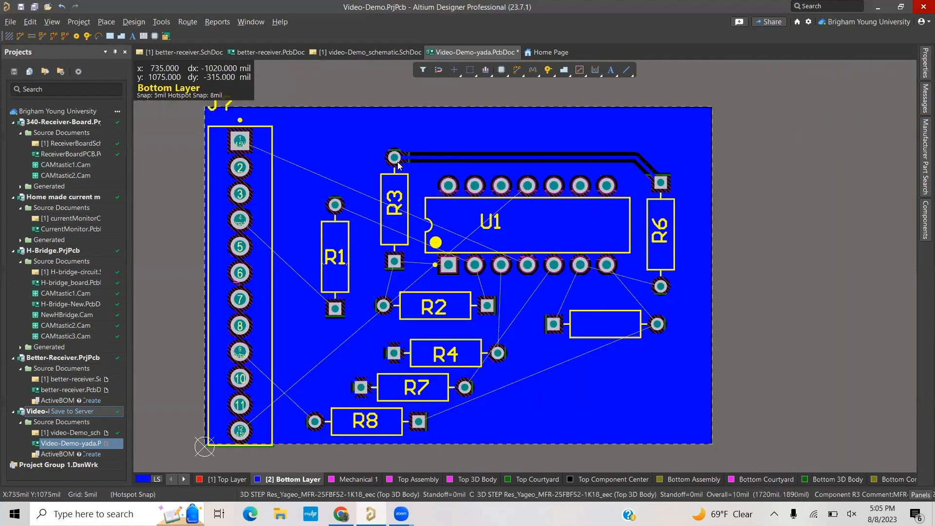
Step: Autoroute all remaining connections on the board with the Default 2 Layer Board routing strategy
click(188, 22)
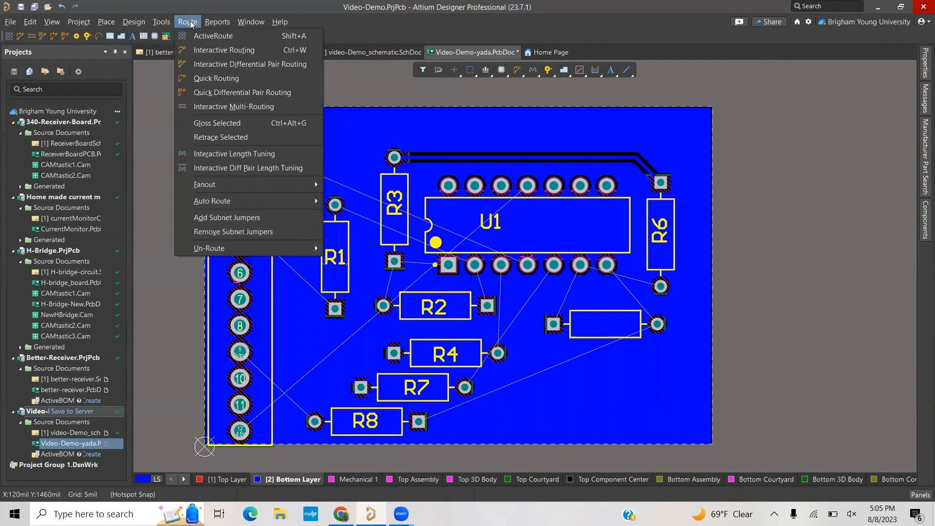
mouse_move(253, 201)
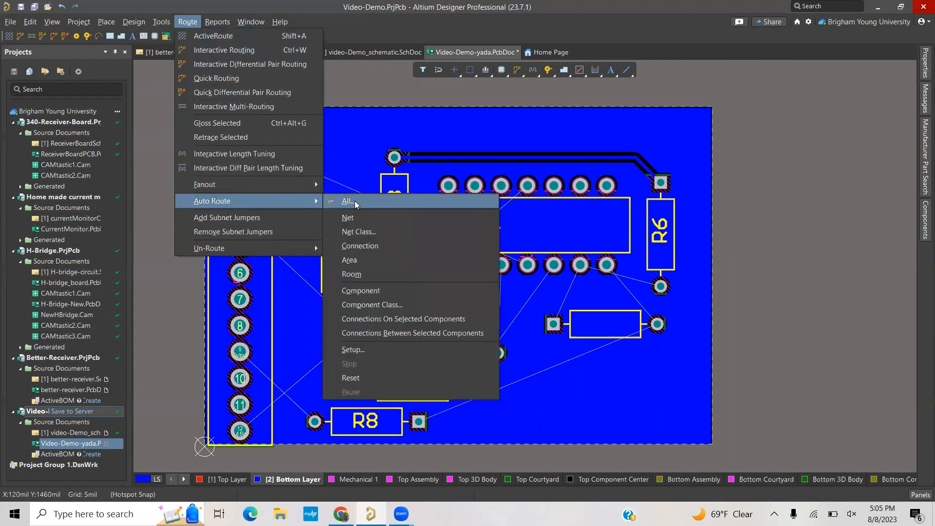
click(358, 203)
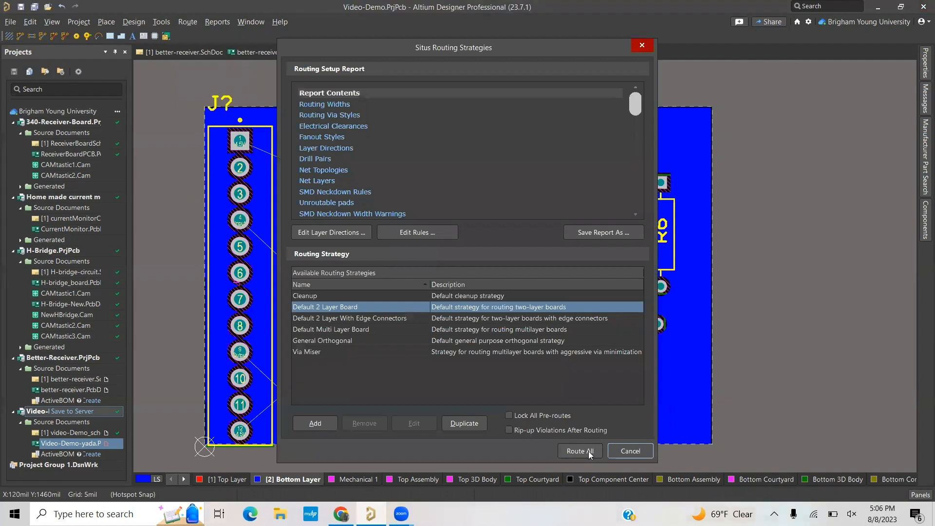
click(588, 451)
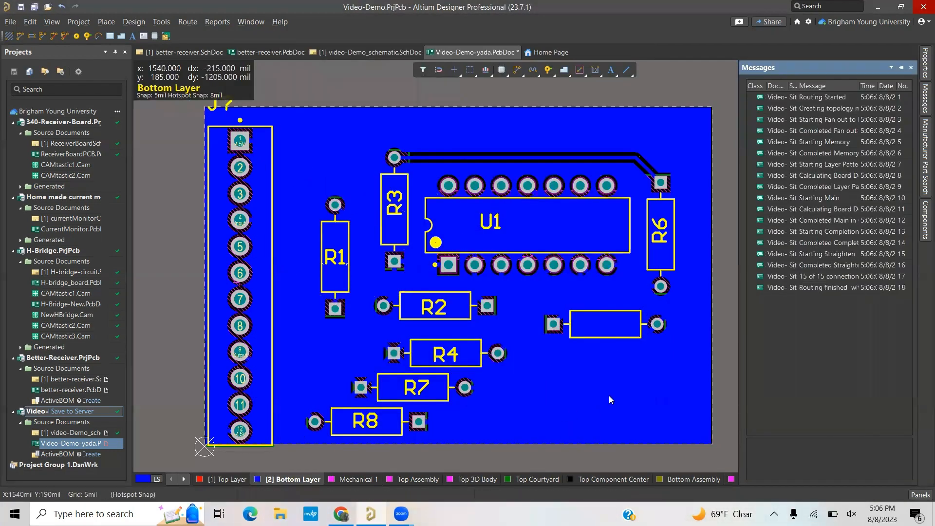
Step: Repour the Bottom Layer GND polygon so it clears all the autorouted tracks
click(659, 403)
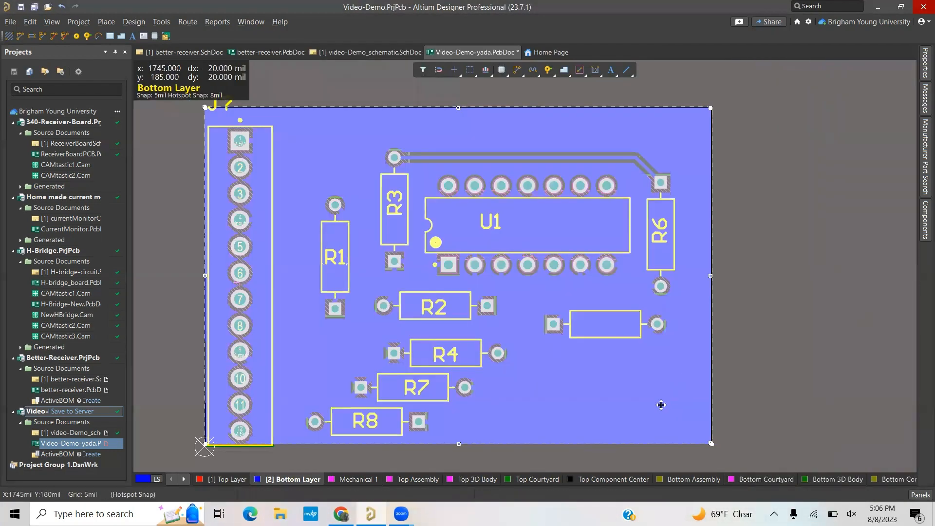
double_click(660, 402)
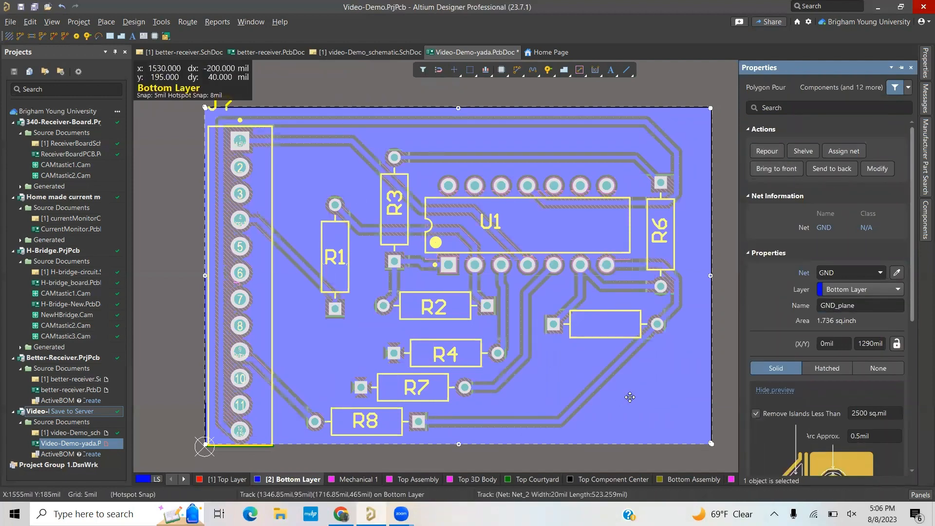
click(717, 354)
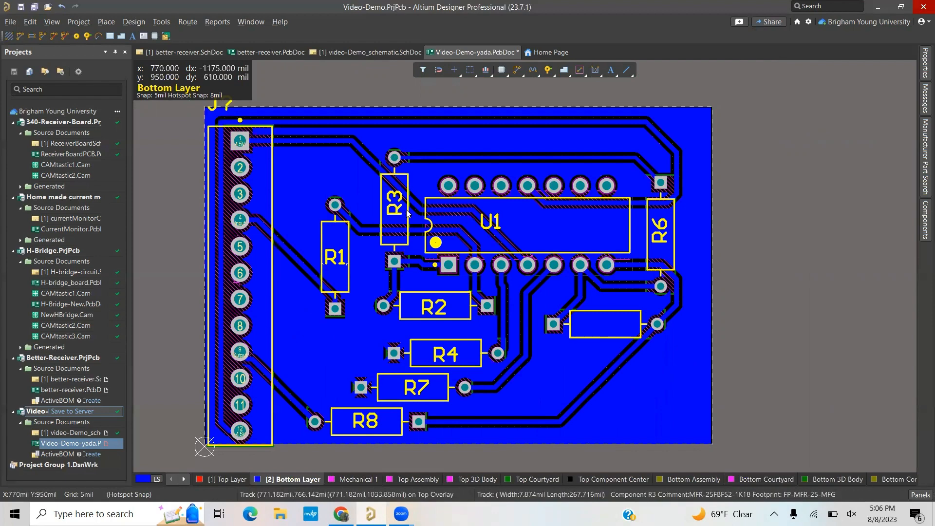
Step: Examine the autorouted tracks around R2, R4, R7 and U1's lower pins for spacing to neighbouring pads and tracks
ctrl+scroll(407, 274, up, 1)
ctrl+scroll(408, 274, up, 4)
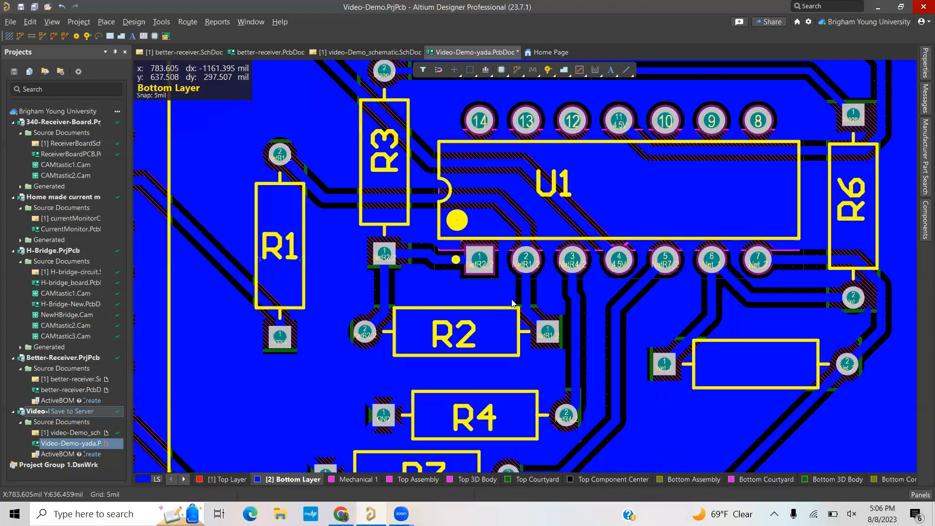
ctrl+scroll(518, 302, down, 3)
ctrl+scroll(514, 298, up, 3)
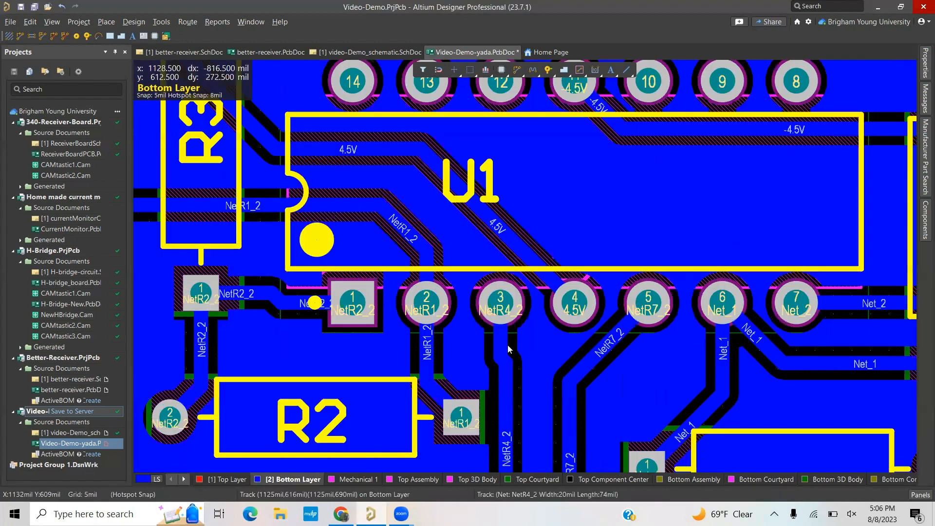
scroll(508, 344, down, 5)
ctrl+scroll(537, 337, down, 1)
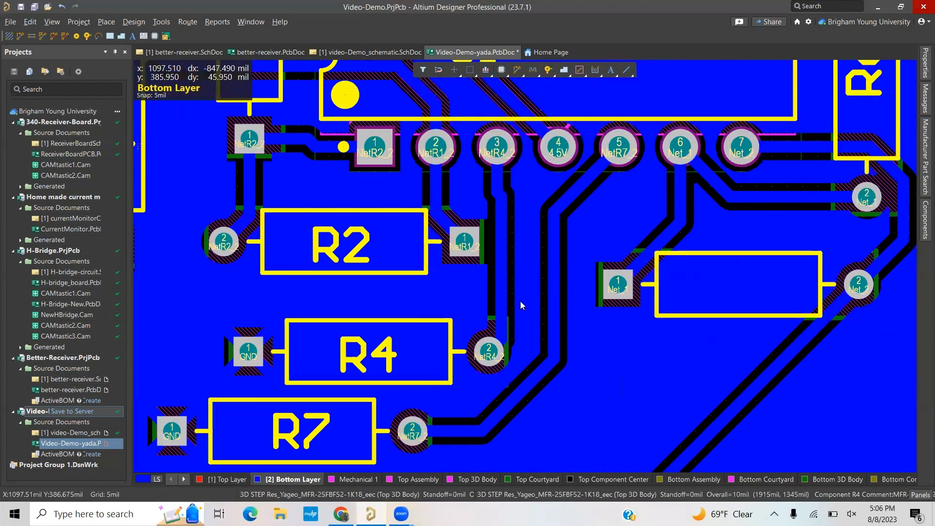
ctrl+scroll(520, 302, down, 1)
scroll(521, 302, left, 2)
ctrl+scroll(563, 243, up, 1)
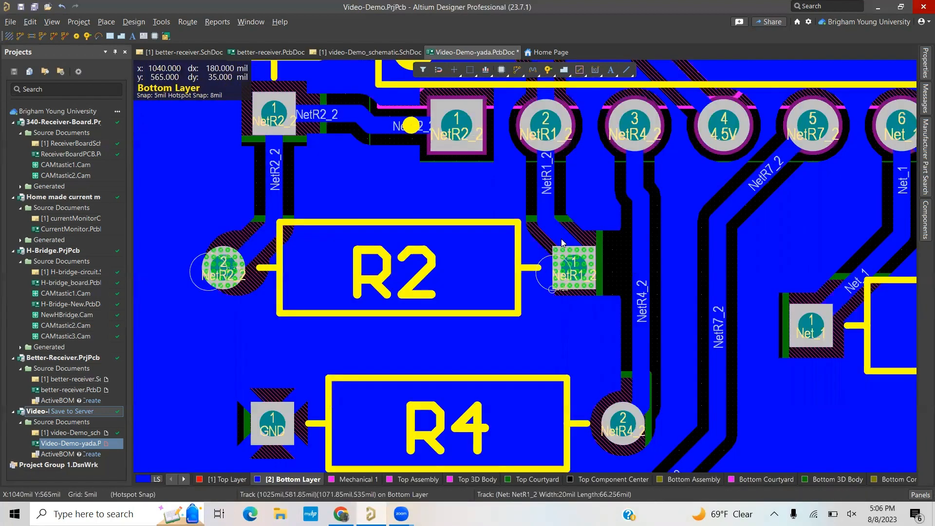
click(558, 263)
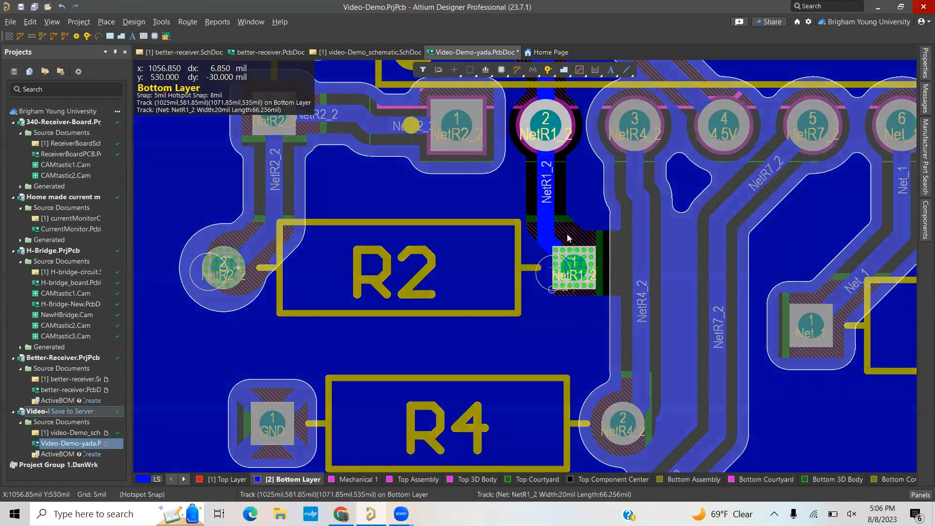
ctrl+scroll(566, 236, up, 1)
ctrl+scroll(575, 239, down, 2)
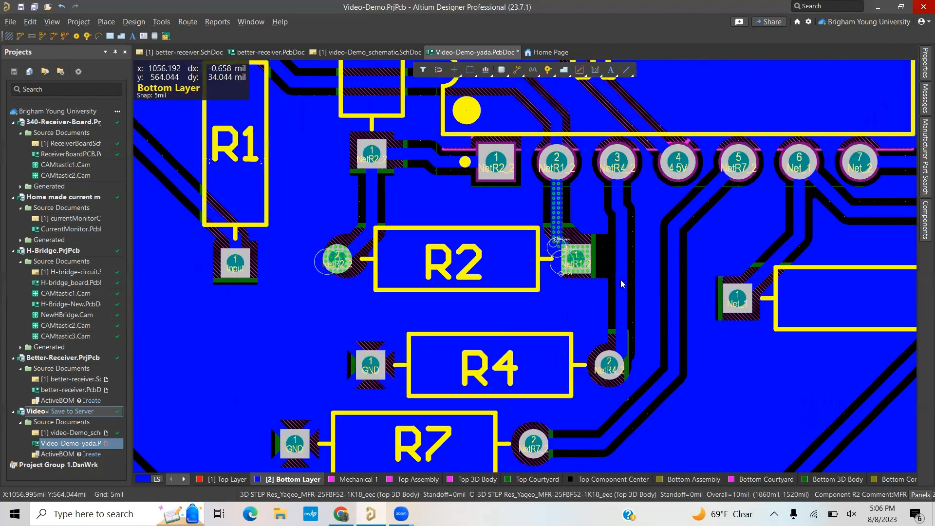
Step: Delete the vertical NetR4_2 track segment beside R2 and reroute it as a 20 mil track from below U1 pin 3 to R4's pad 2
click(617, 279)
key(Delete)
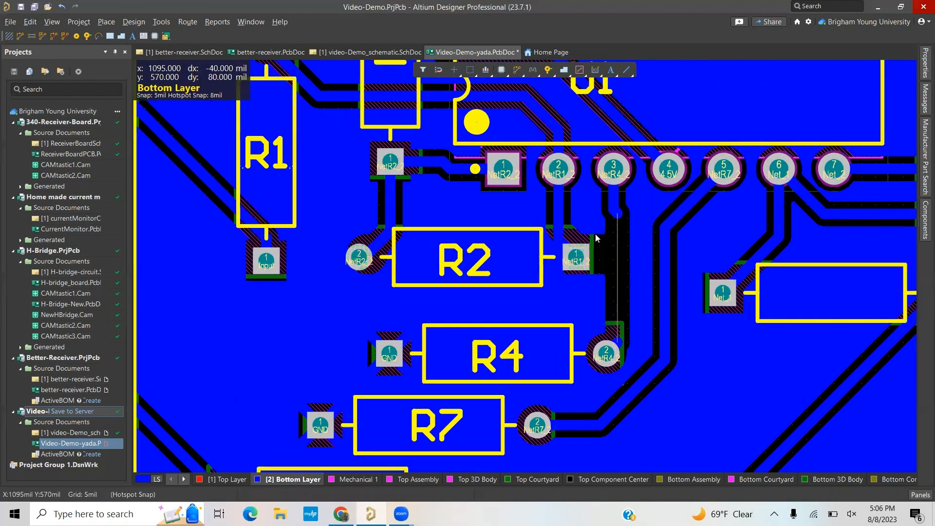
click(517, 70)
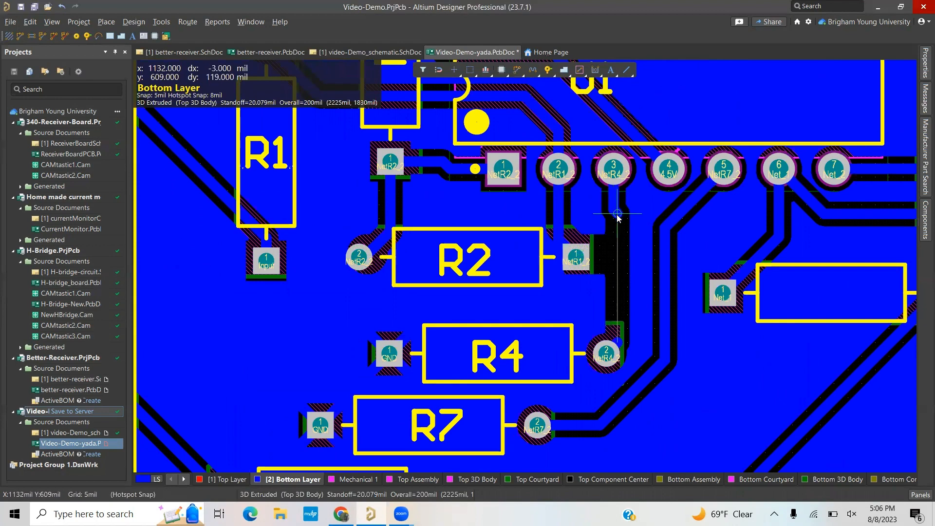
click(613, 209)
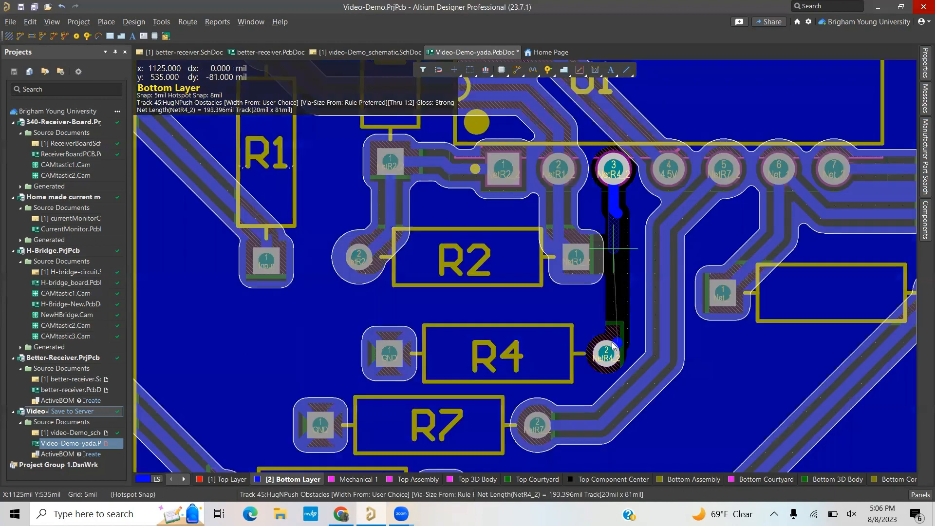
click(616, 341)
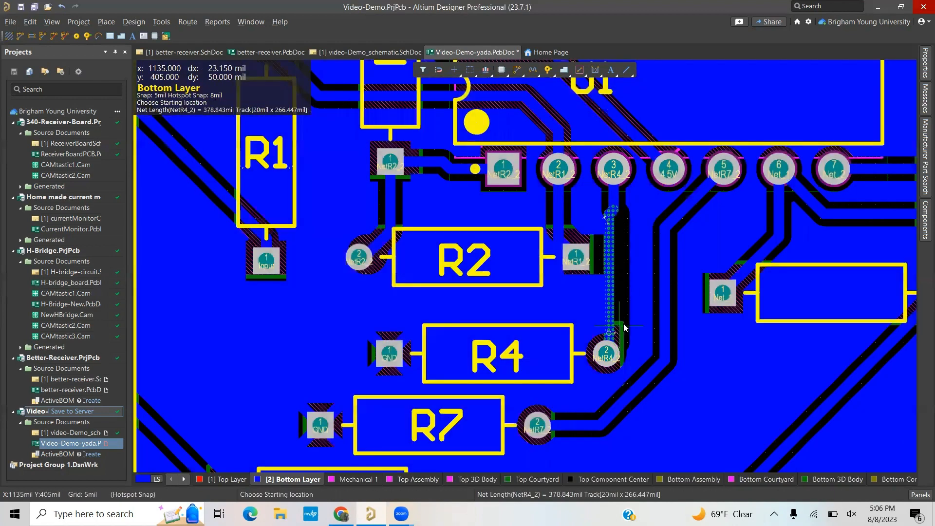
key(Escape)
Step: Repour the GND polygon around the rerouted NetR4_2 track
ctrl+scroll(571, 270, down, 1)
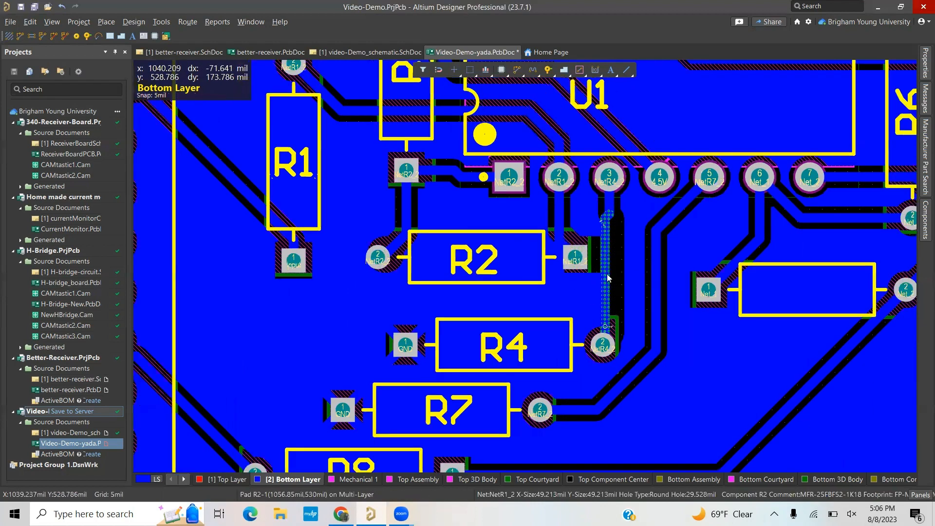
ctrl+scroll(608, 278, down, 1)
double_click(827, 128)
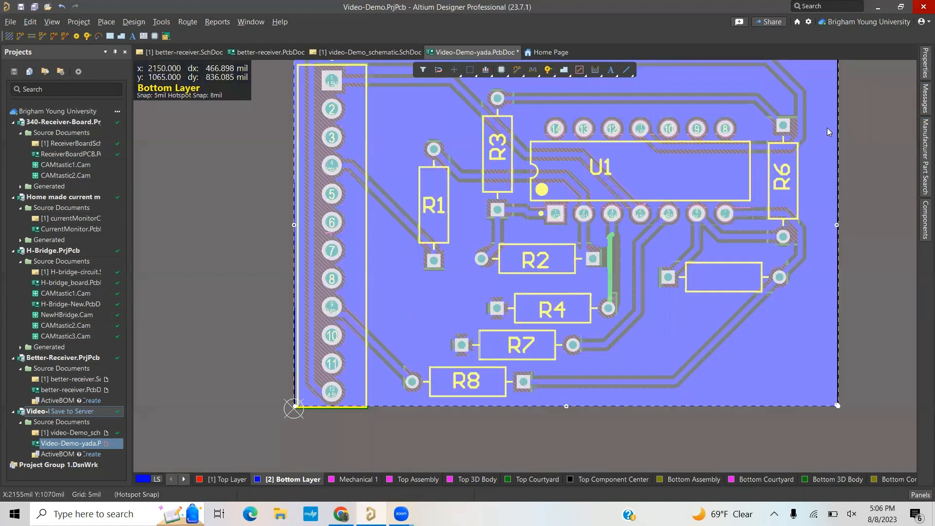
click(894, 126)
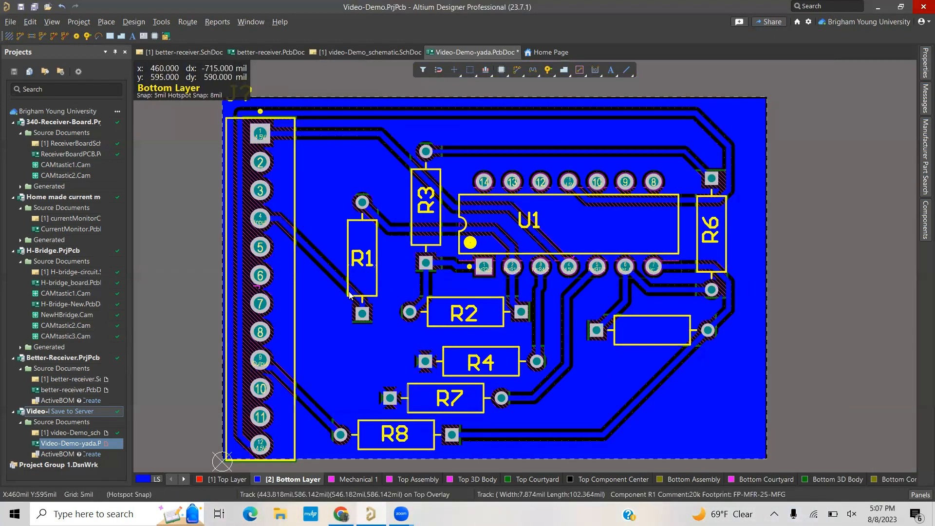
Step: Move R3 slightly to about 740, 840 mil so its upper pad crowds the 4.5V track
mouse_move(425, 211)
mouse_down()
mouse_move(425, 233)
mouse_move(432, 228)
mouse_up()
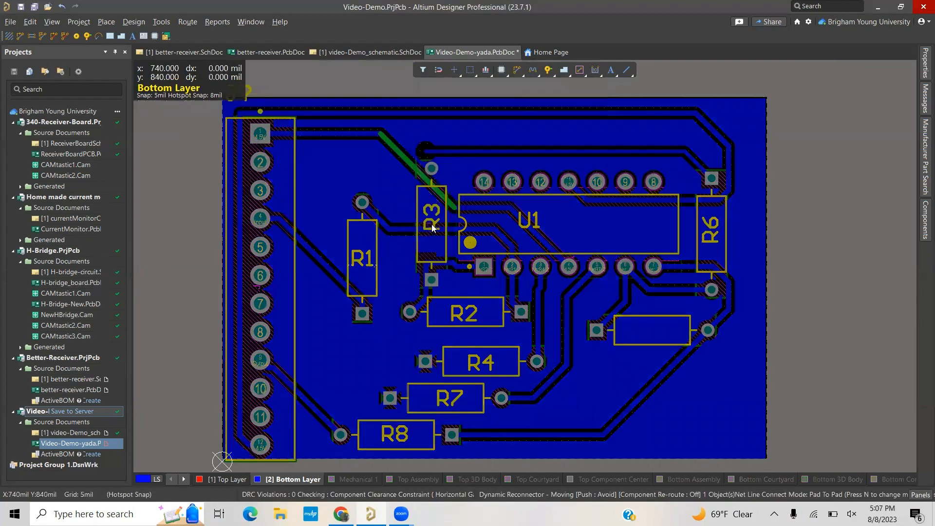
ctrl+scroll(433, 170, up, 1)
ctrl+scroll(439, 168, up, 4)
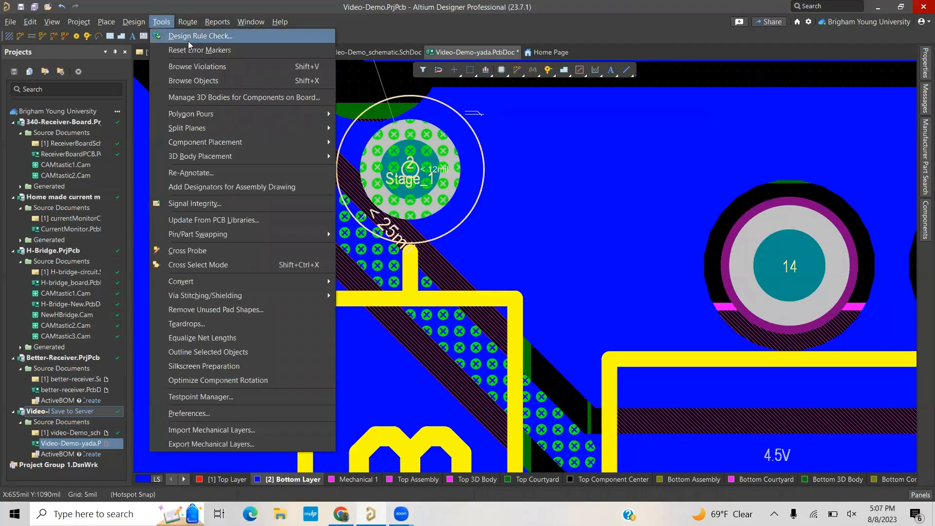
Step: Run the design rule check on the board and review the rule violations in the verification report
click(189, 39)
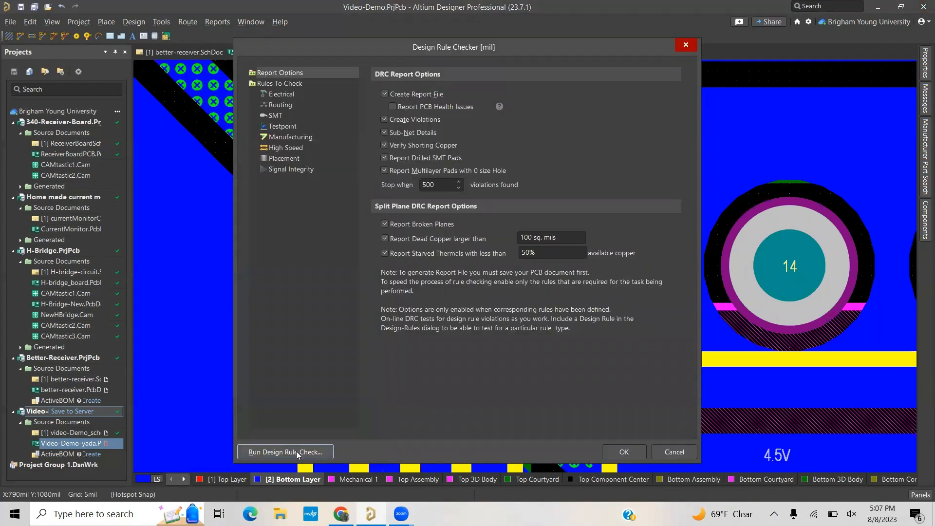
click(297, 452)
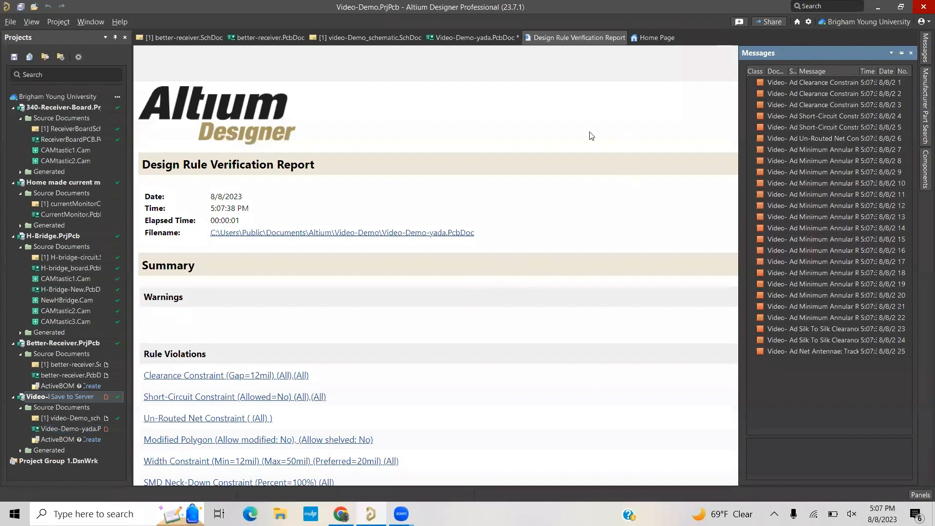
scroll(689, 178, down, 4)
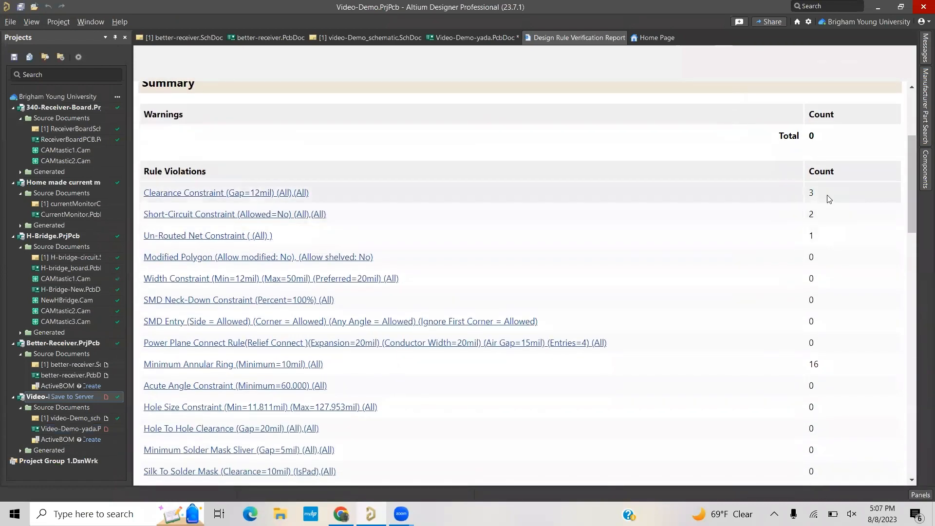
scroll(822, 236, down, 1)
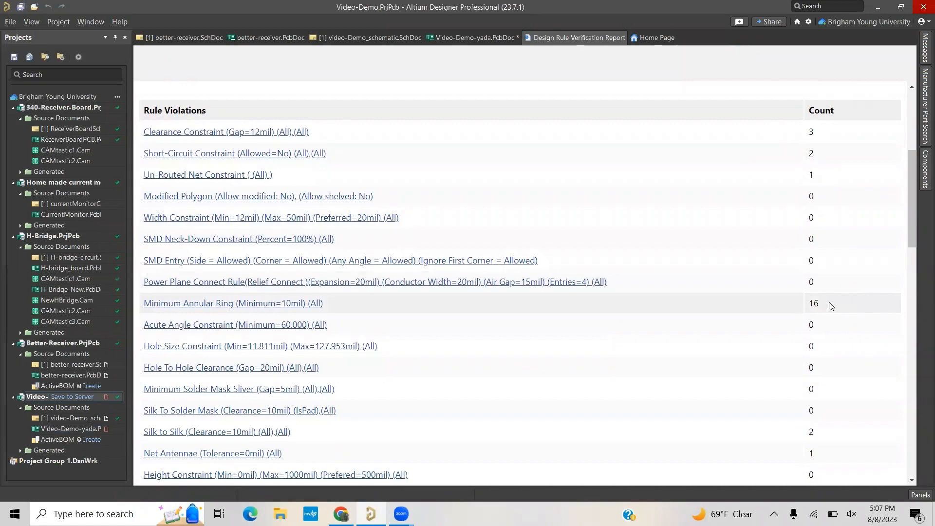
scroll(829, 303, down, 3)
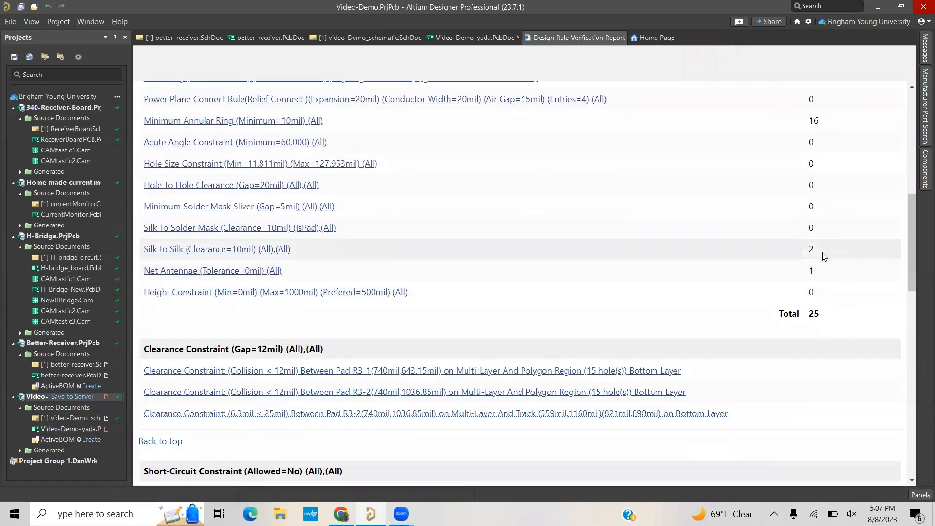
scroll(668, 259, up, 5)
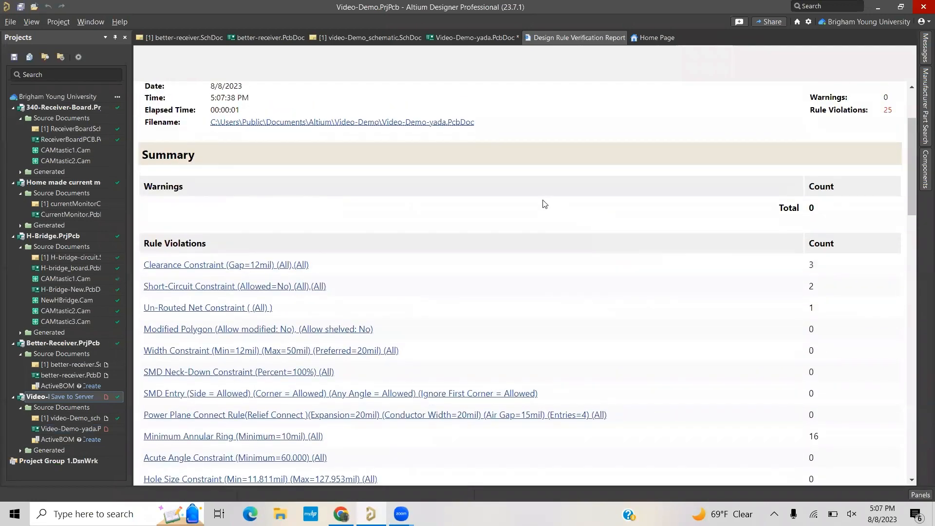
scroll(545, 204, up, 2)
Step: Return to the Video-Demo-yada PCB and locate the Net Antennae violation from the design rule check messages
click(475, 38)
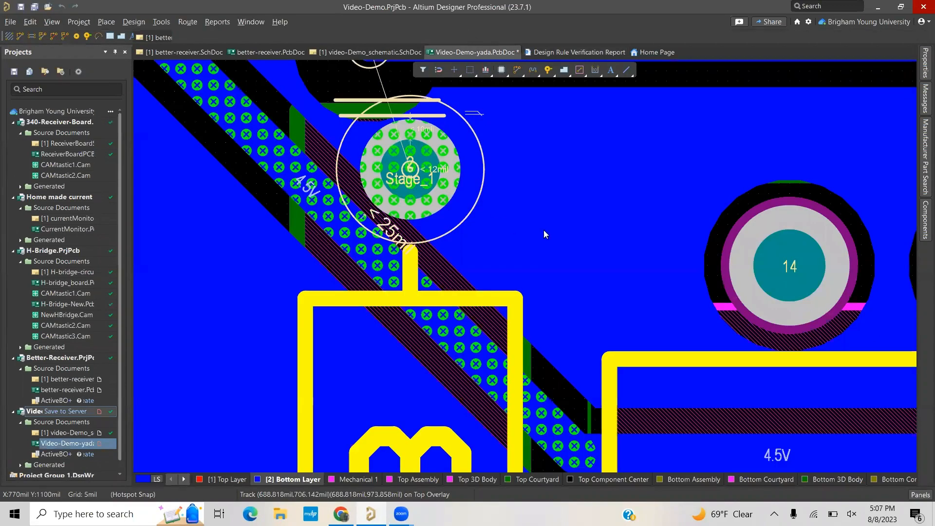
ctrl+scroll(541, 275, down, 1)
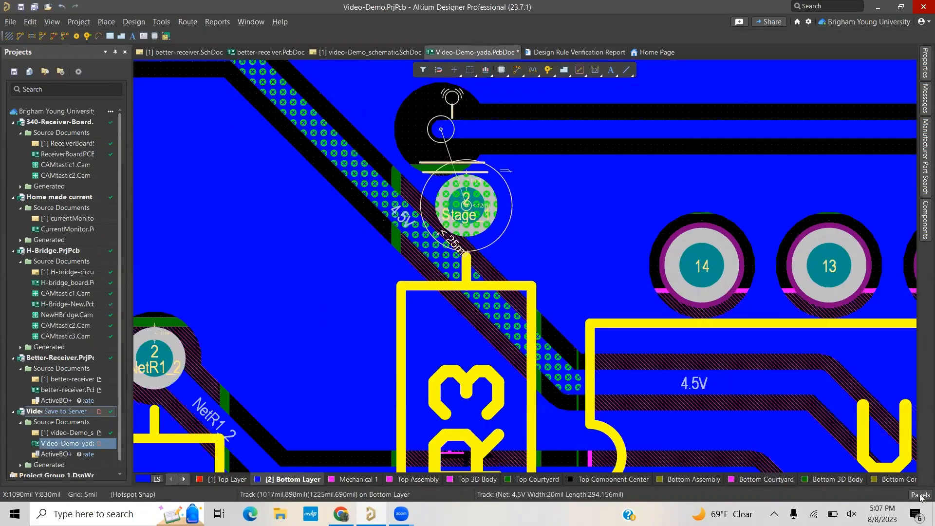
click(920, 494)
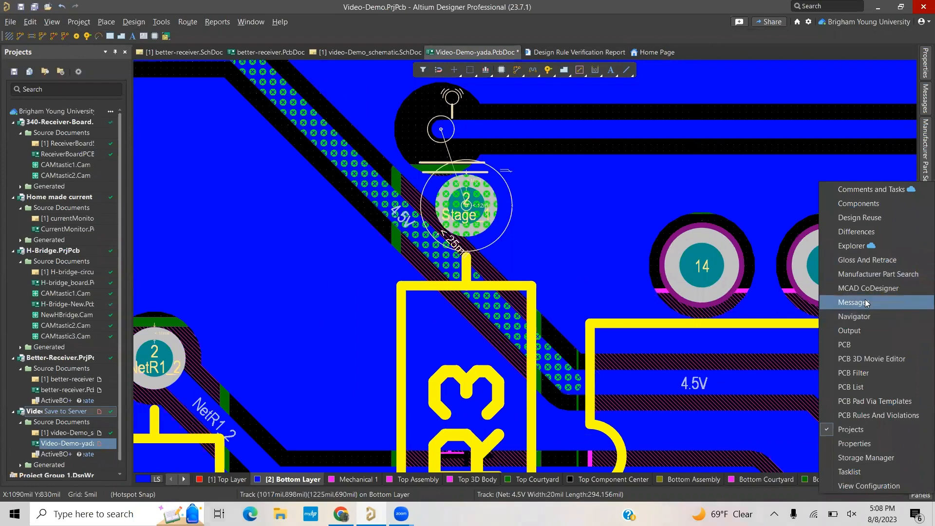
click(843, 302)
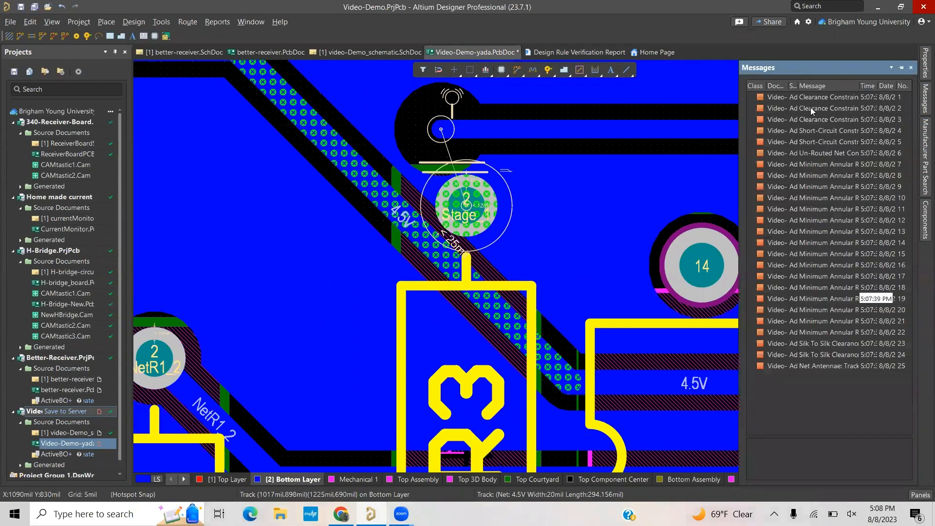
double_click(789, 366)
ctrl+scroll(546, 287, down, 5)
right_drag(626, 337, 436, 255)
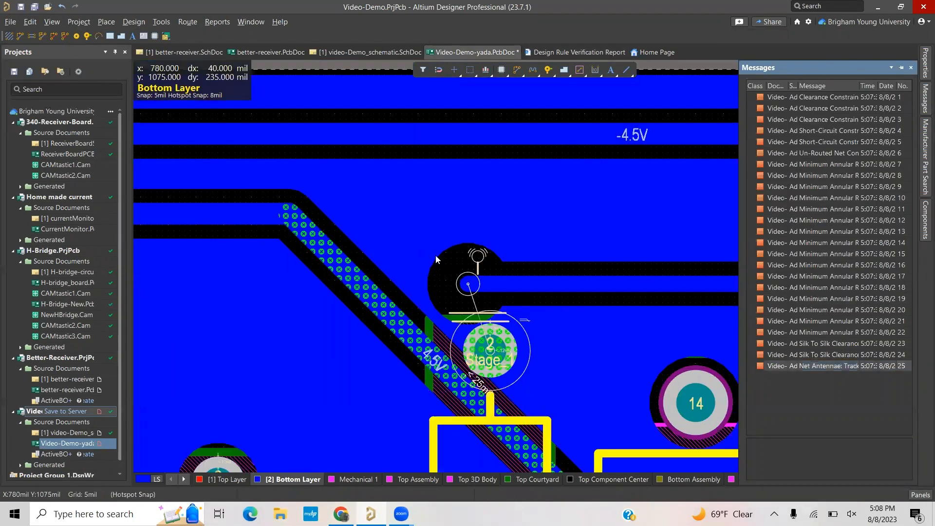
Step: Move R3 up and slightly away from U1 so its upper pad lands on the open end of the Stage_1 track
ctrl+scroll(363, 246, up, 1)
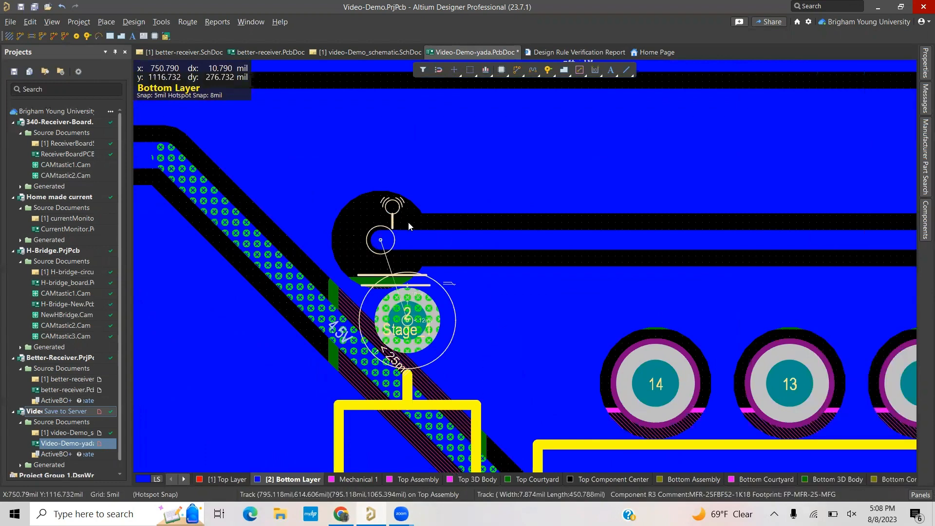
ctrl+scroll(487, 318, down, 2)
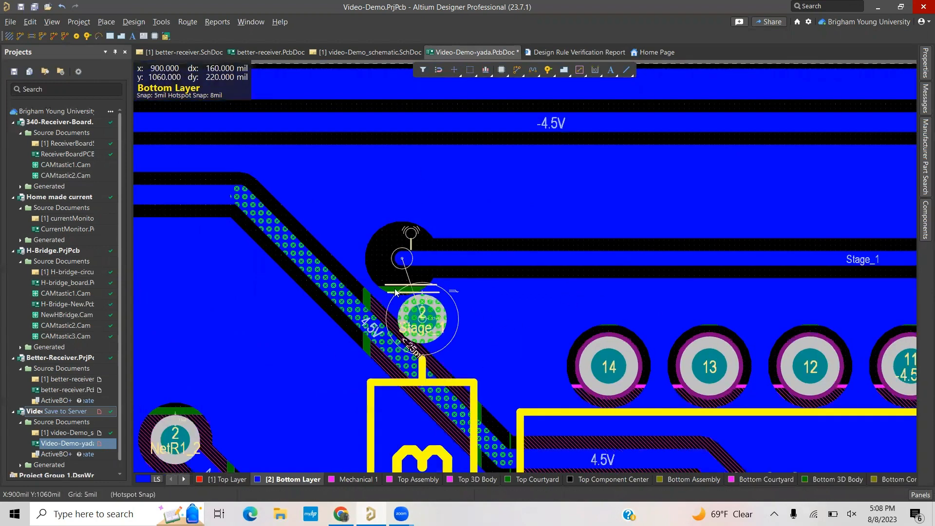
right_drag(487, 318, 249, 300)
ctrl+scroll(378, 290, down, 1)
right_drag(378, 290, 525, 245)
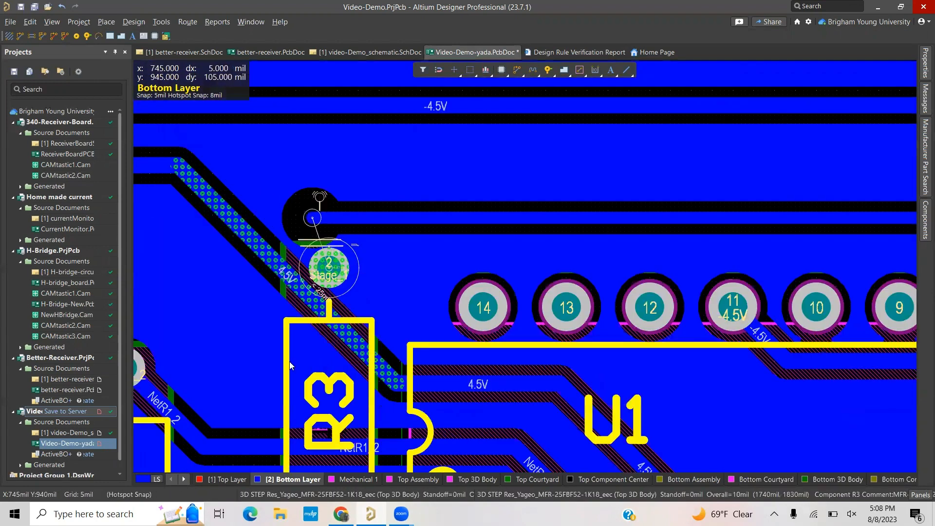
drag(325, 410, 310, 394)
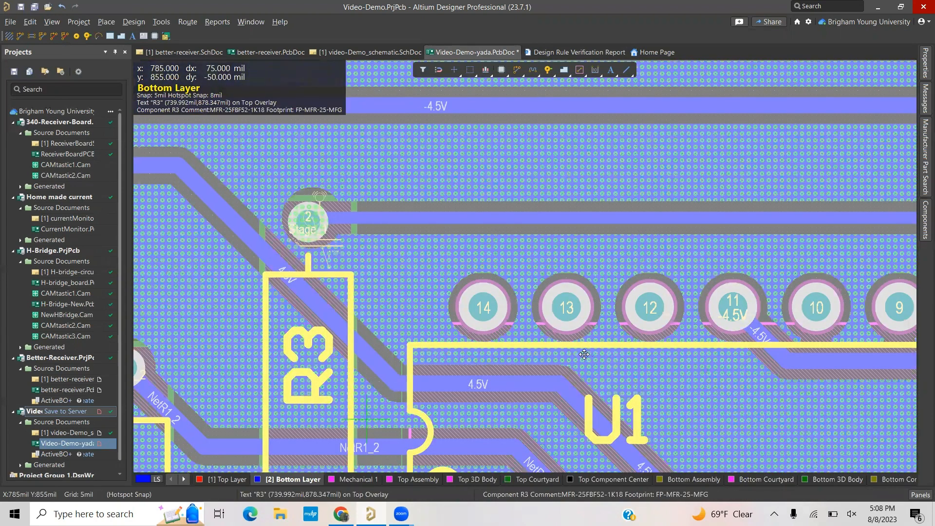
Step: Repour the bottom-layer GND_plane polygon to match R3's new position
key(ctrl+Page_Down)
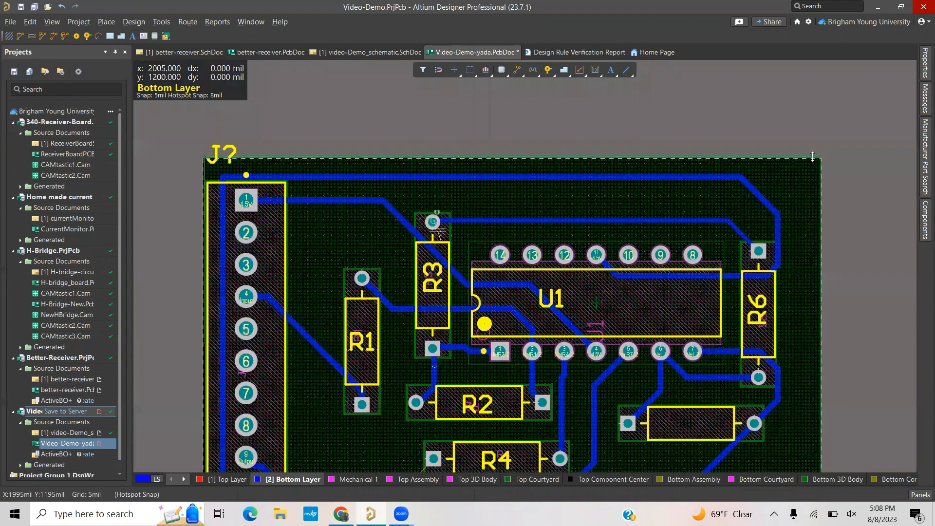
click(924, 66)
click(883, 127)
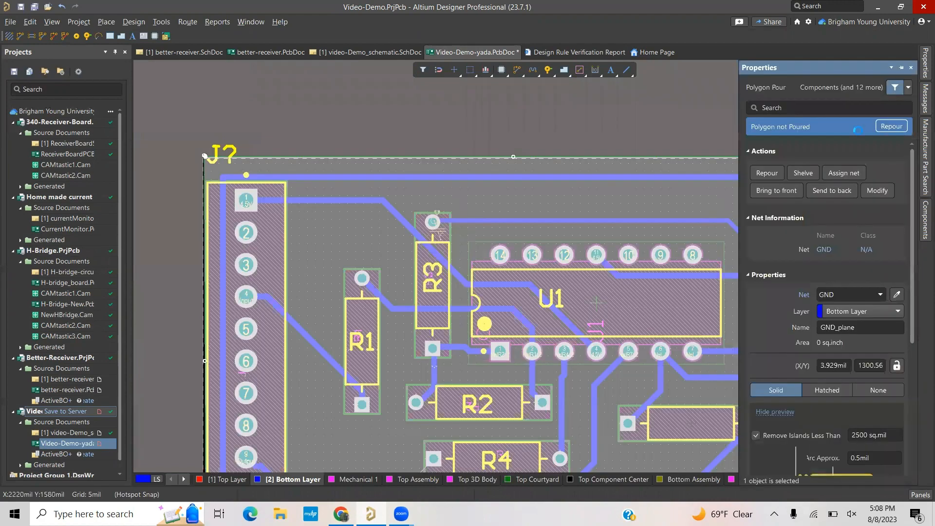
Step: Nudge R3 slightly toward U1 to align its upper pad with the end of the Stage_1 track
ctrl+scroll(442, 237, up, 2)
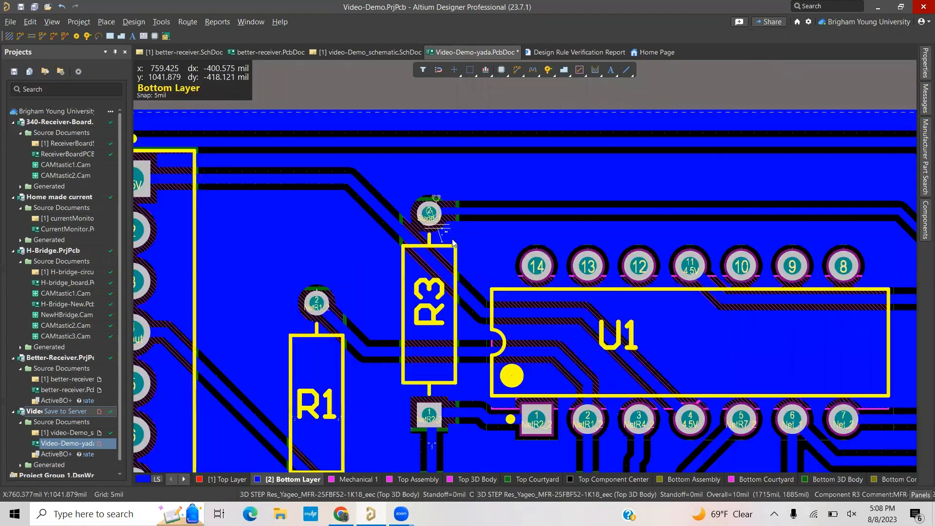
ctrl+scroll(433, 229, up, 4)
right_drag(466, 237, 502, 354)
drag(399, 246, 631, 248)
ctrl+scroll(616, 236, down, 4)
right_drag(643, 180, 556, 277)
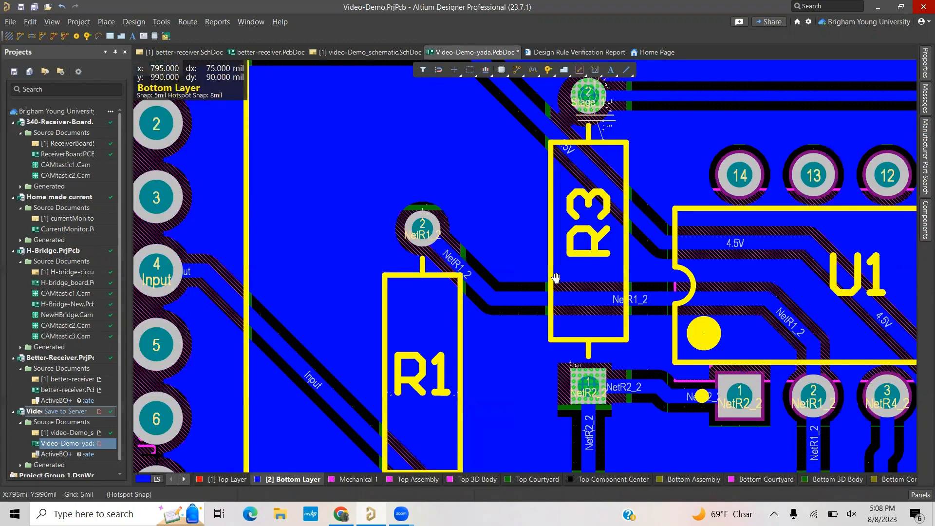
Step: Repour the GND polygon around the nudged R3 pads, then deselect it and bring the whole board into view
ctrl+scroll(498, 195, down, 6)
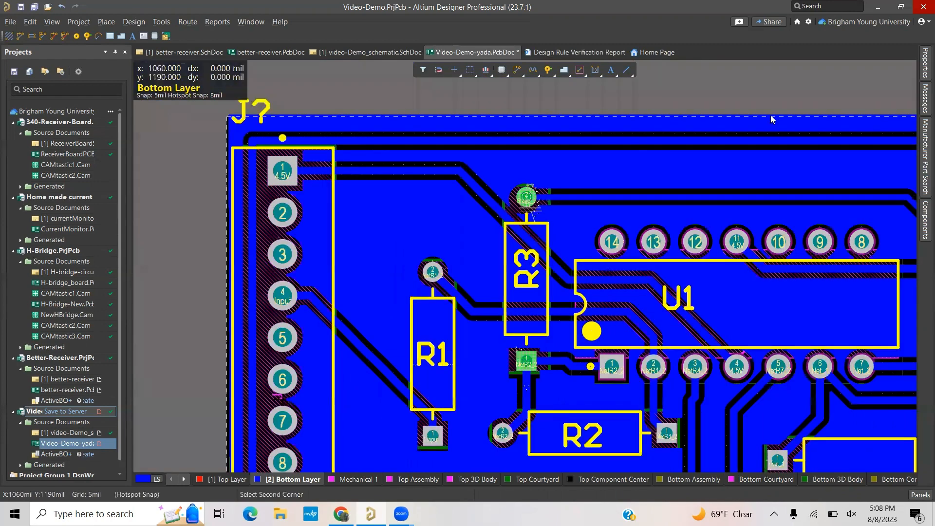
click(770, 115)
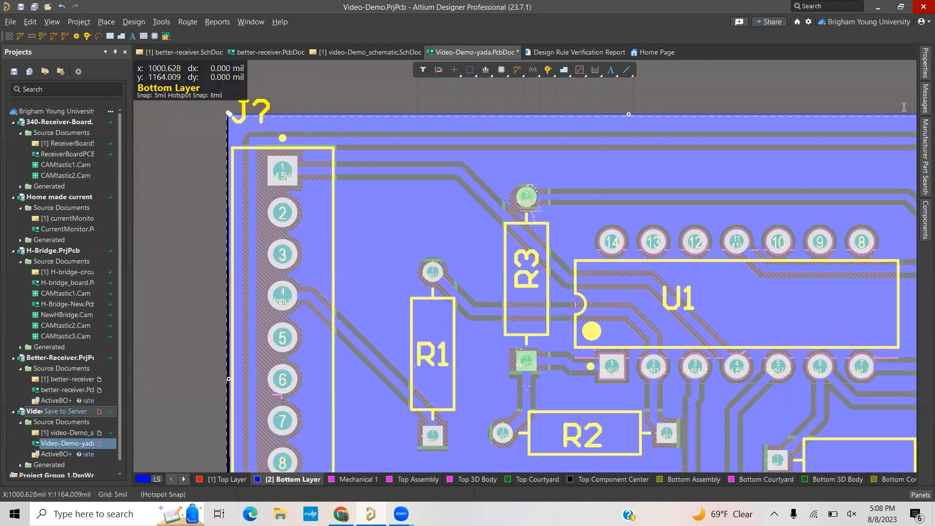
click(926, 66)
click(768, 151)
click(636, 86)
ctrl+scroll(637, 311, down, 2)
right_drag(671, 384, 483, 251)
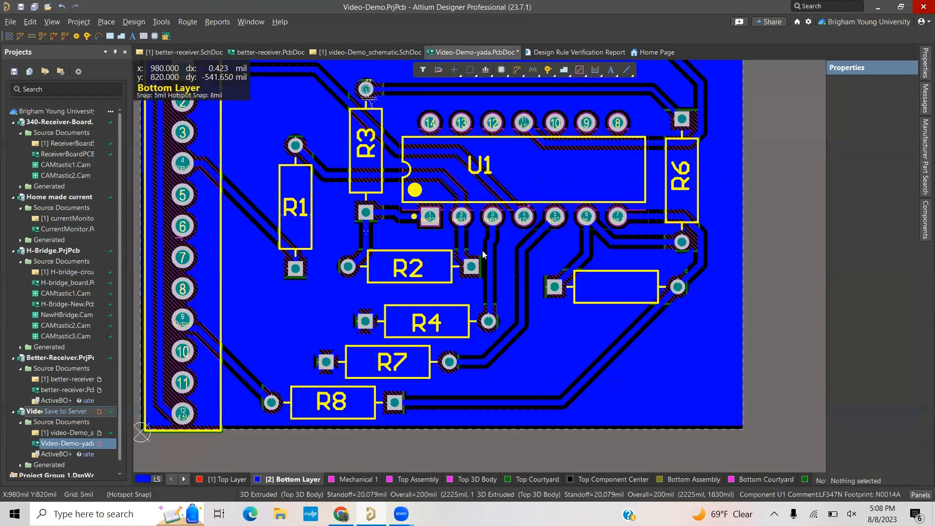